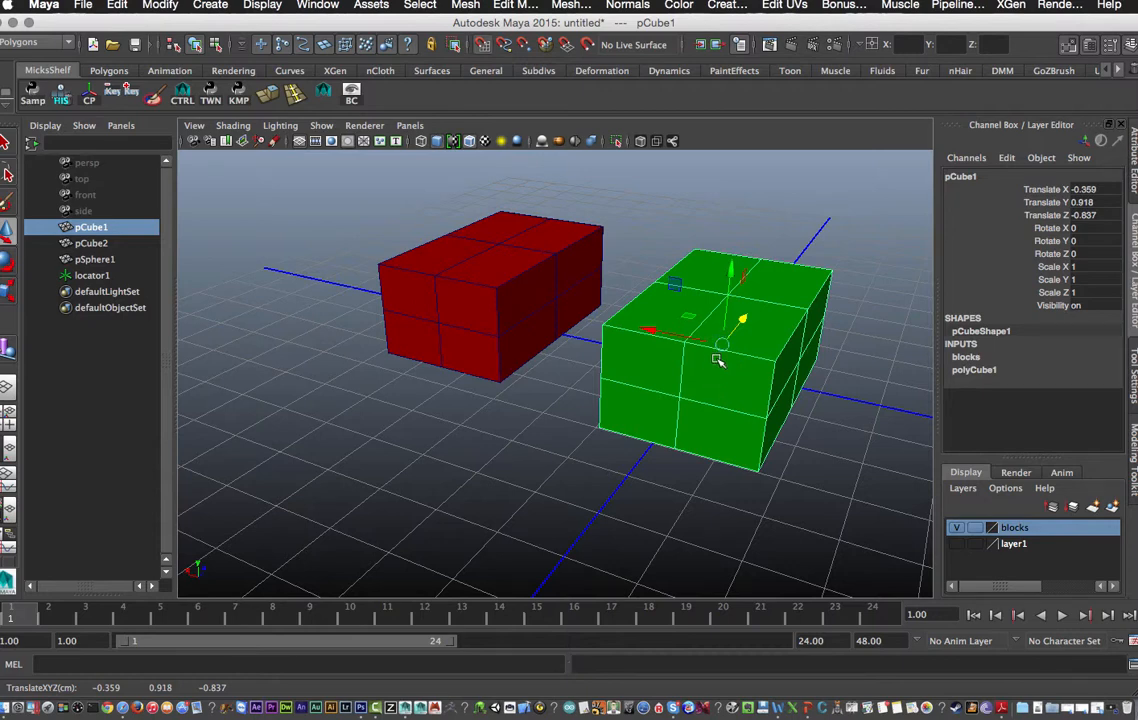
Snap the green block to the world origin and hide the viewport grid.
{"action": "left_click_drag", "start_coordinate": [724, 339], "coordinate": [680, 430]}
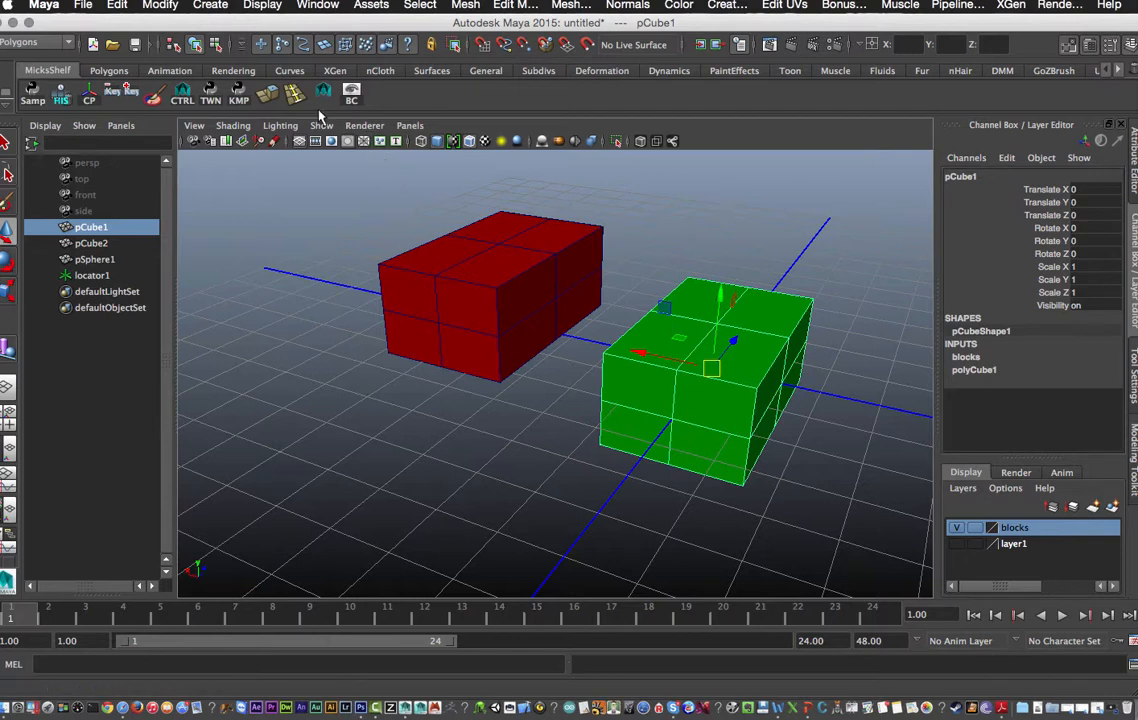
{"action": "left_click", "coordinate": [320, 126]}
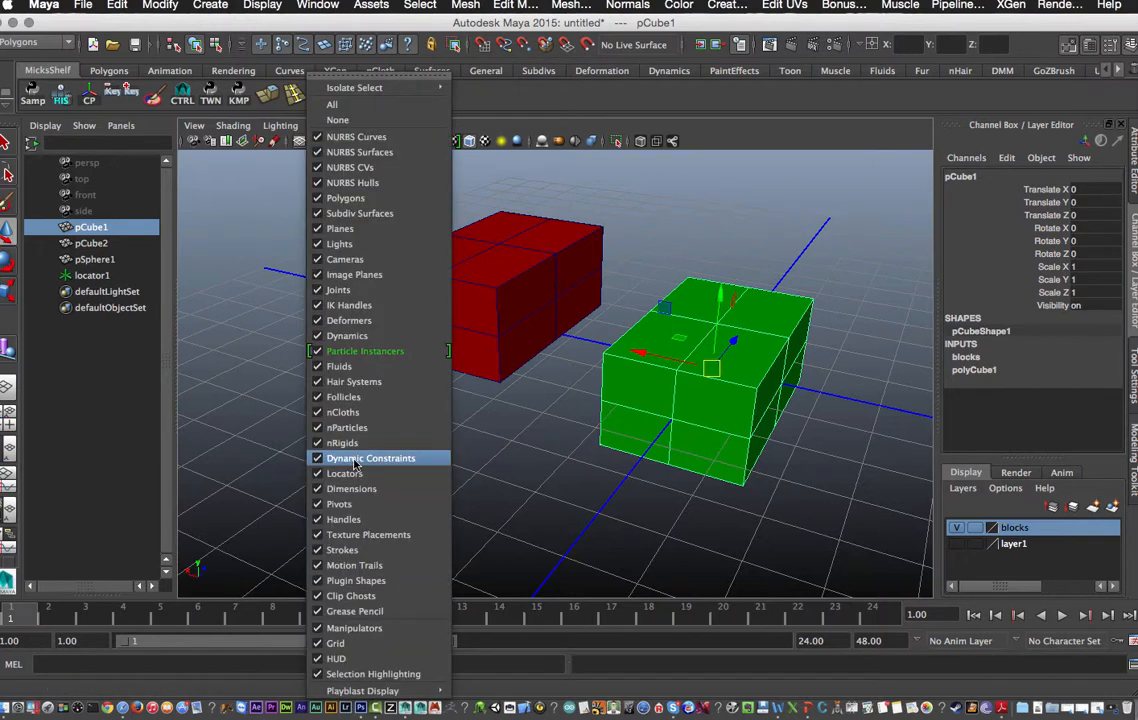
{"action": "left_click", "coordinate": [352, 640]}
Raise the green block about 1 unit along the Y axis.
{"action": "mouse_move", "coordinate": [528, 478]}
{"action": "left_mouse_down", "text": "alt"}
{"action": "mouse_move", "coordinate": [638, 460]}
{"action": "mouse_move", "coordinate": [543, 463]}
{"action": "left_mouse_up", "text": "alt"}
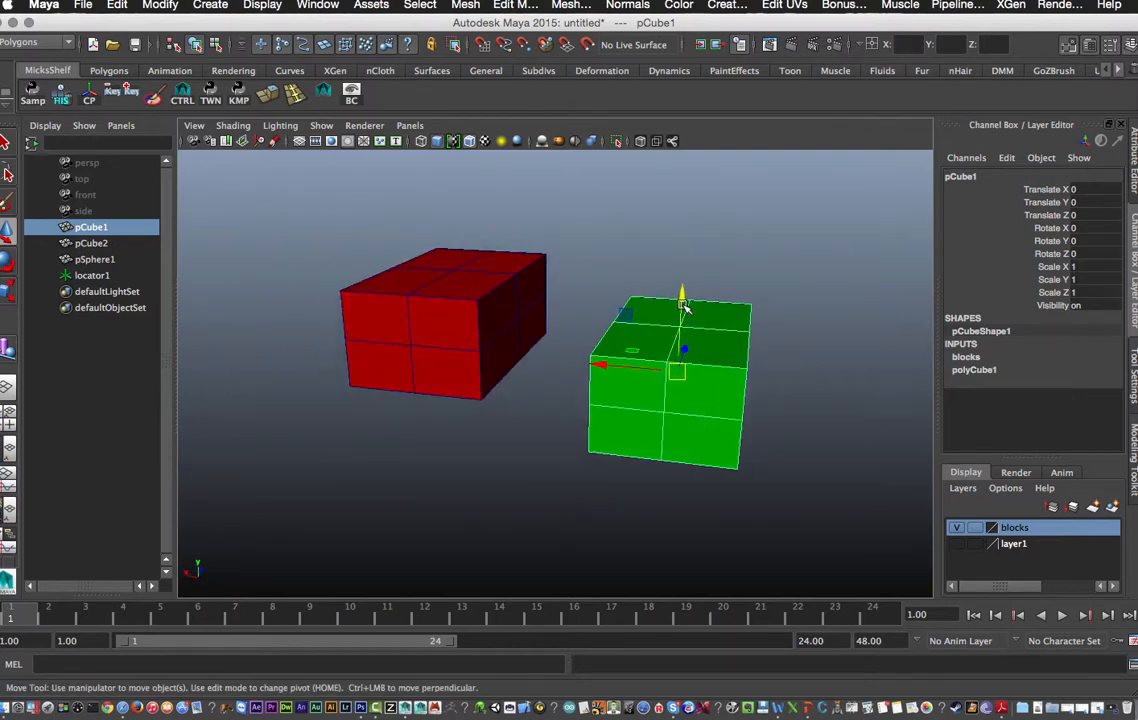
{"action": "left_click_drag", "start_coordinate": [683, 301], "coordinate": [686, 251]}
{"action": "left_click_drag", "start_coordinate": [648, 342], "coordinate": [561, 389], "text": "alt"}
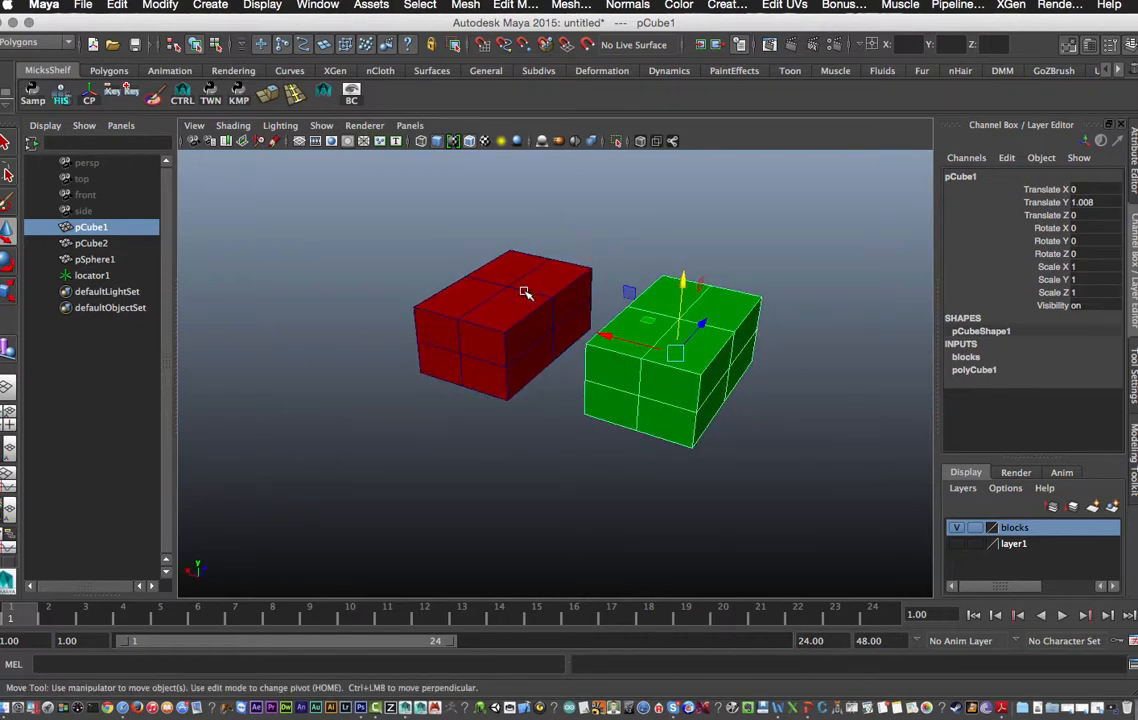
Start the Align Tool and add the red block to the selection as the alignment target for the green block.
{"action": "left_click", "coordinate": [160, 6]}
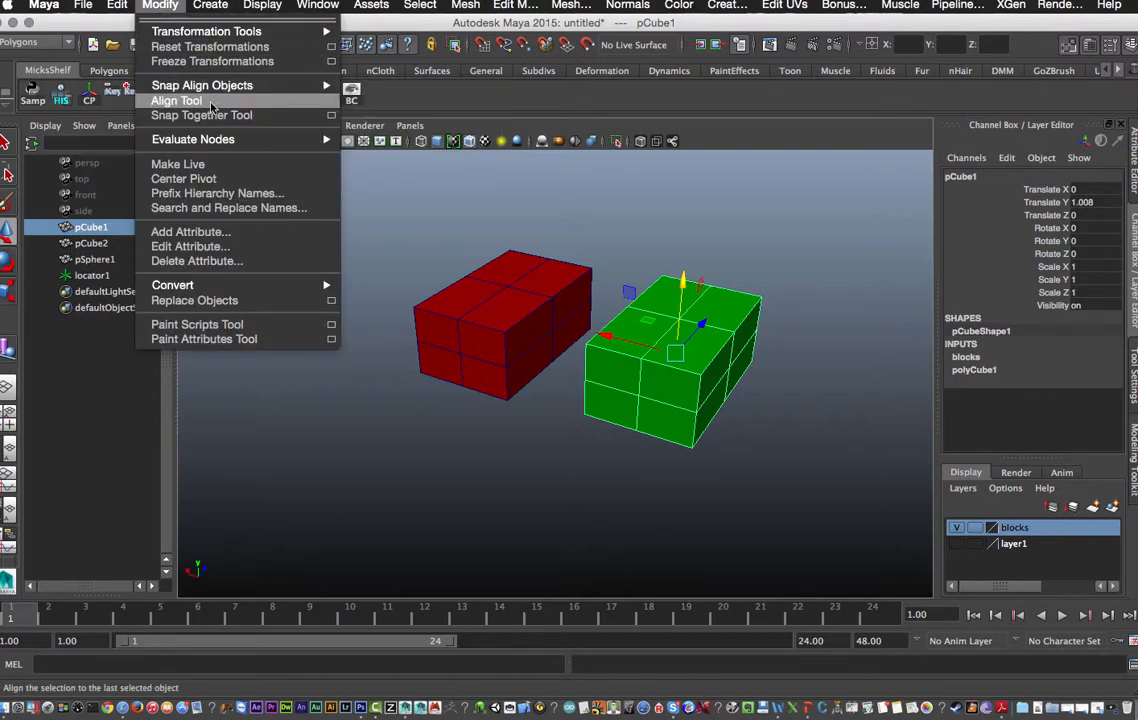
{"action": "left_click", "coordinate": [176, 101]}
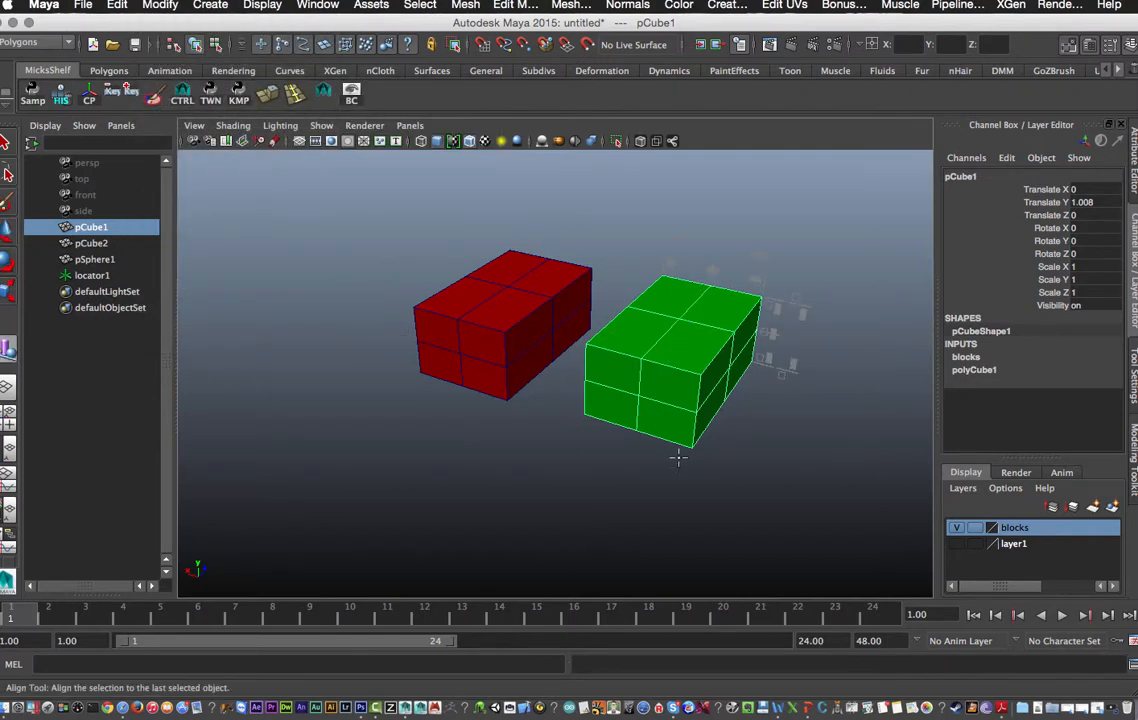
{"action": "left_click_drag", "start_coordinate": [757, 394], "coordinate": [789, 383], "text": "alt"}
{"action": "left_click", "coordinate": [493, 342], "text": "shift"}
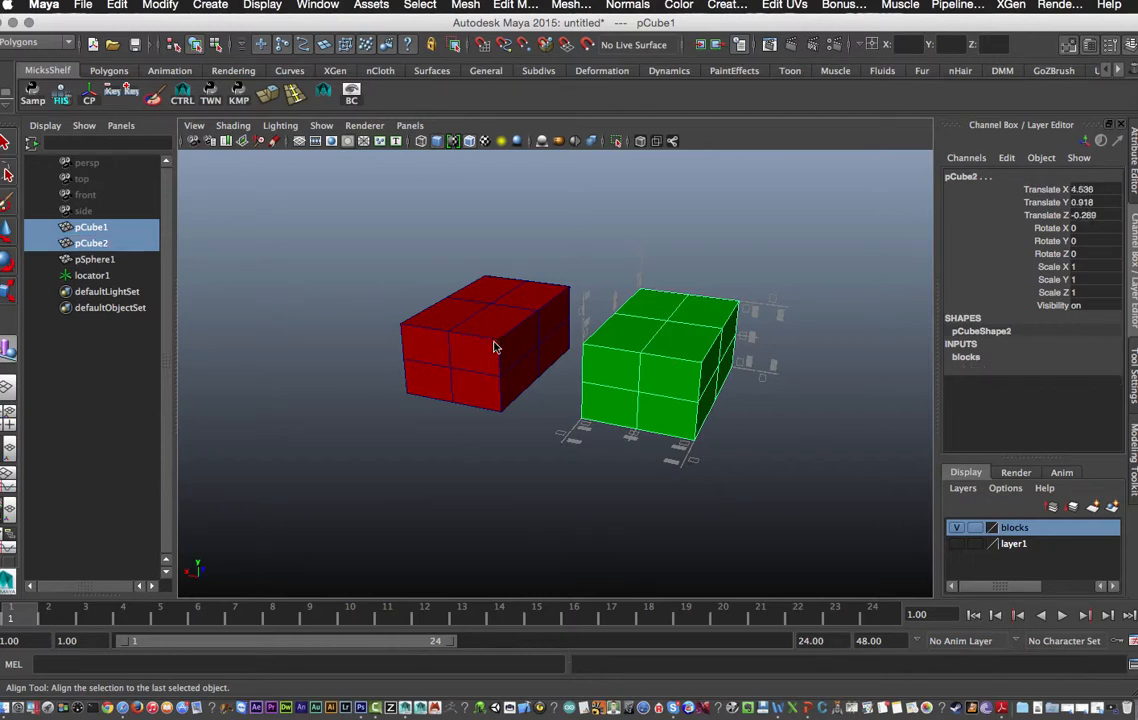
{"action": "right_click_drag", "start_coordinate": [551, 441], "coordinate": [544, 477], "text": "alt"}
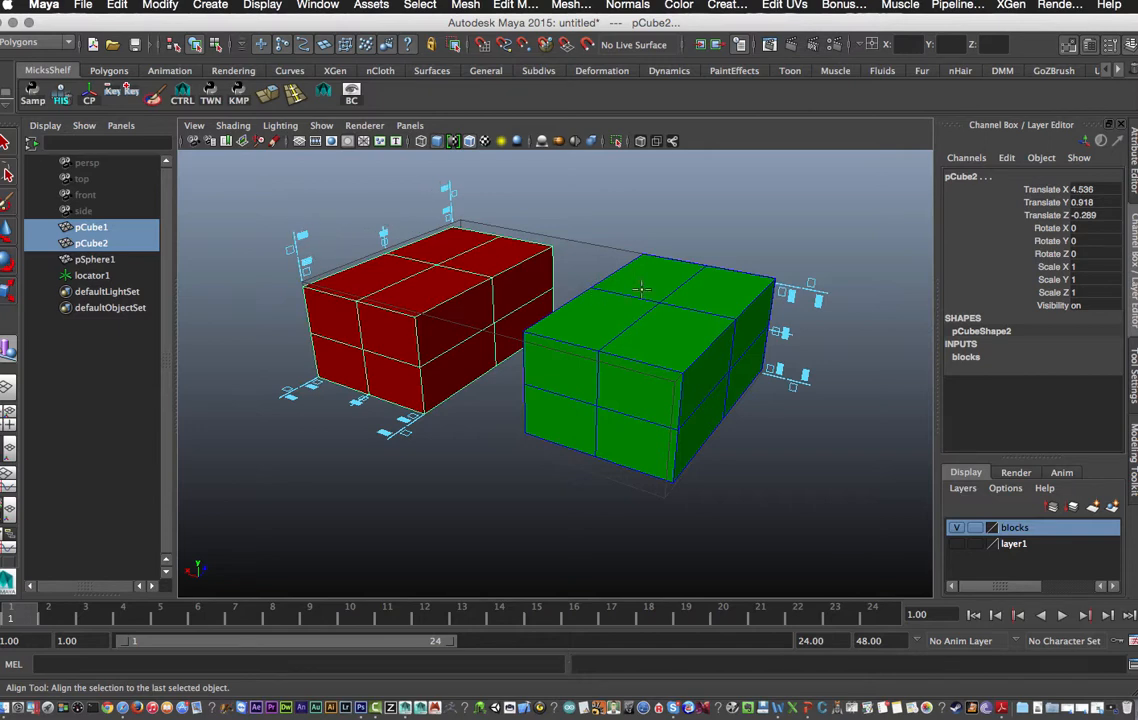
Align the green block's bottom with the red block's top, then match their centres in height.
{"action": "left_click", "coordinate": [816, 292]}
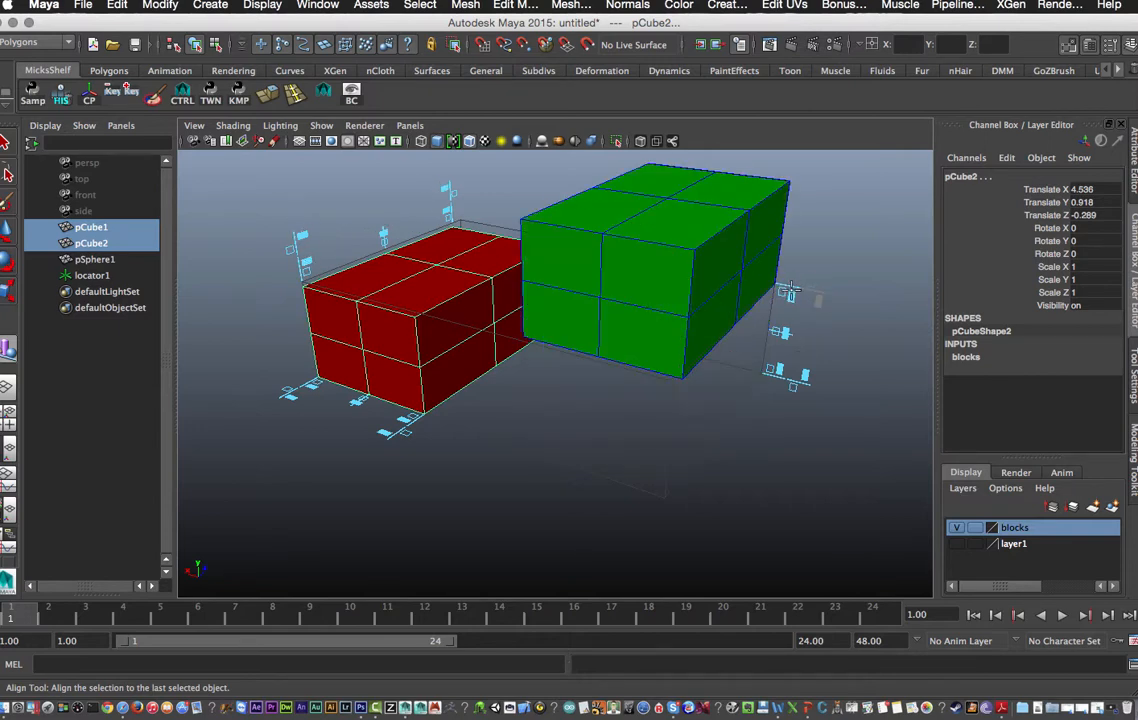
{"action": "left_click", "coordinate": [786, 330]}
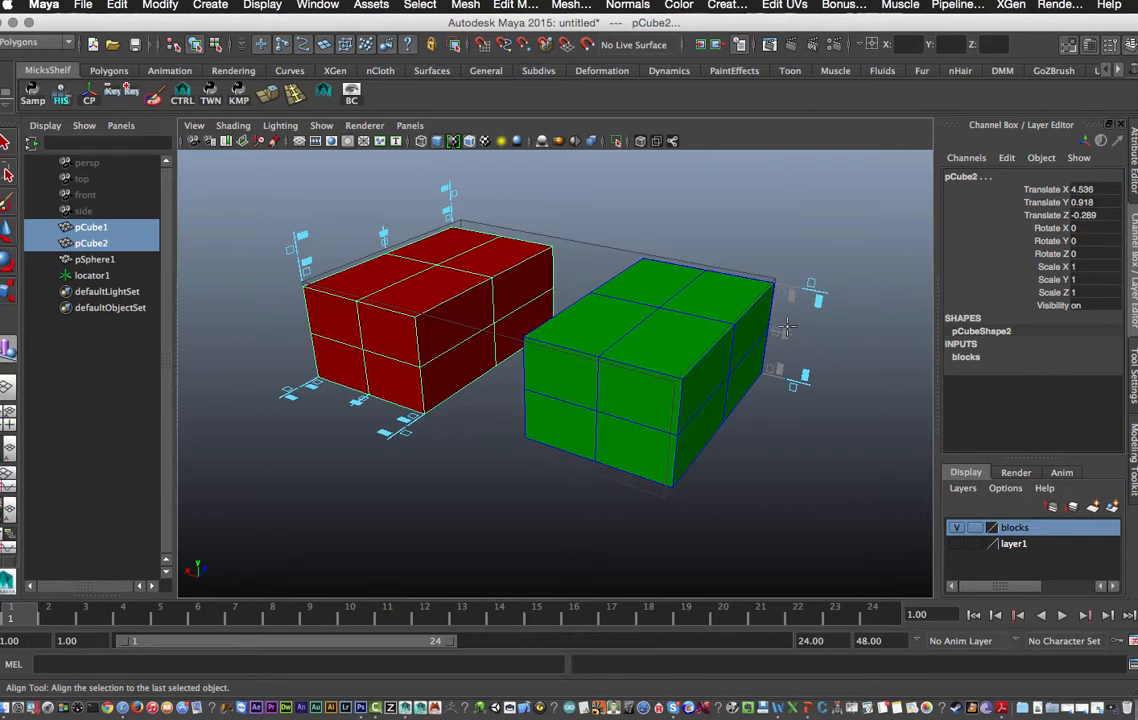
Try the green block behind and level with the red block along Z, then set it against the front face, centred along X.
{"action": "left_click", "coordinate": [451, 188]}
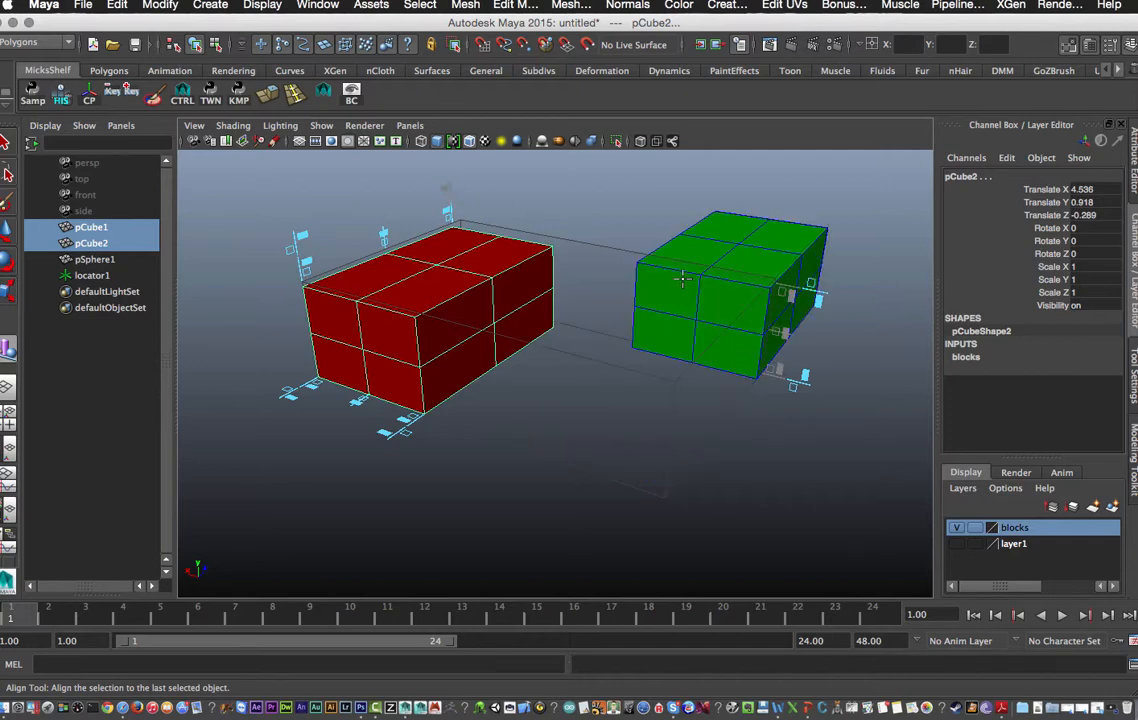
{"action": "left_click", "coordinate": [385, 236]}
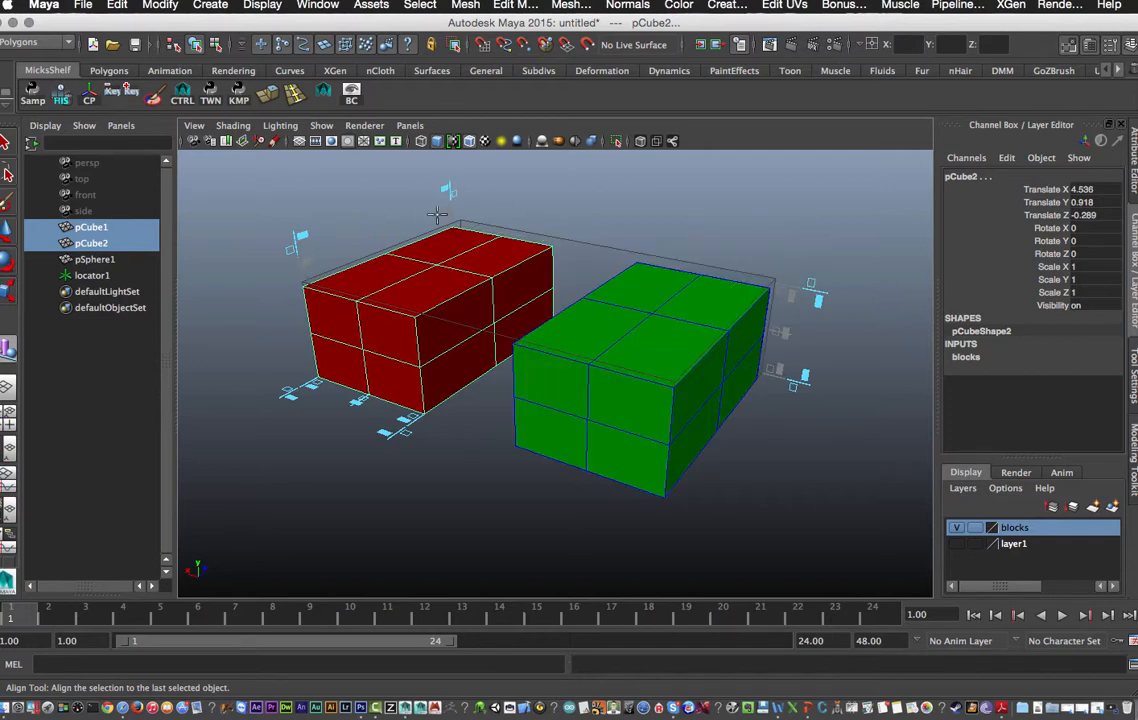
{"action": "left_click", "coordinate": [301, 236]}
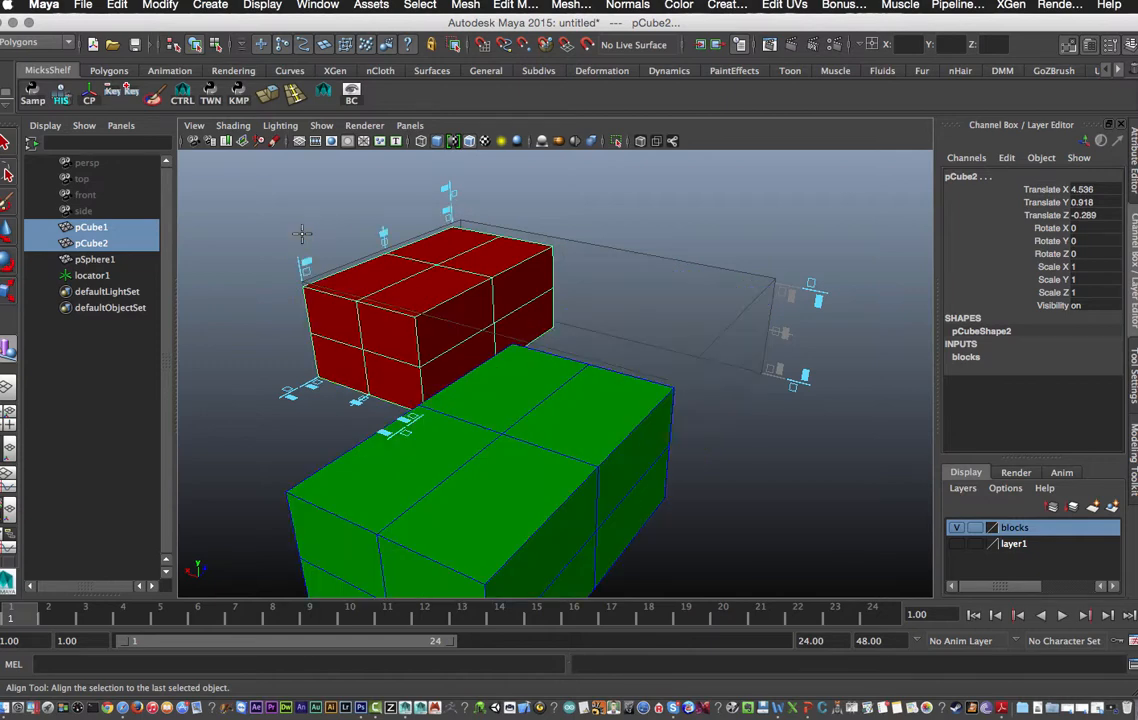
{"action": "left_click", "coordinate": [352, 404]}
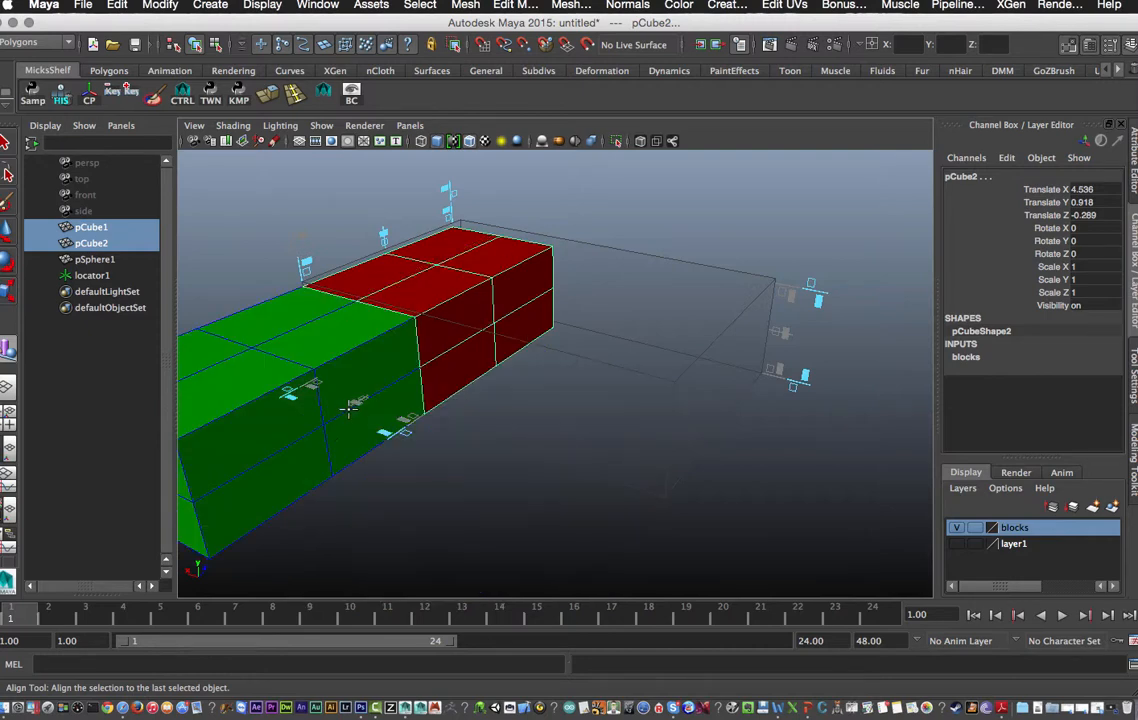
Try offsetting the green block against the red block's side along X, and realign their X centres.
{"action": "right_click_drag", "start_coordinate": [357, 405], "coordinate": [498, 406], "text": "alt"}
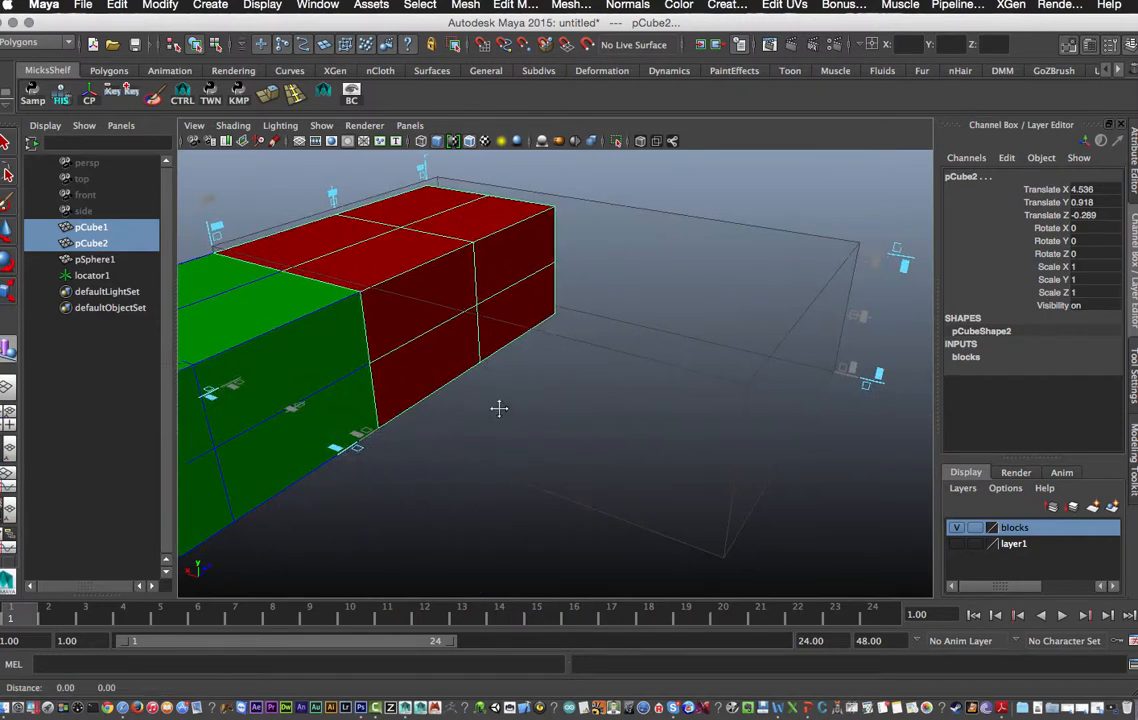
{"action": "middle_click_drag", "start_coordinate": [498, 406], "coordinate": [687, 362], "text": "alt"}
{"action": "left_click", "coordinate": [473, 363]}
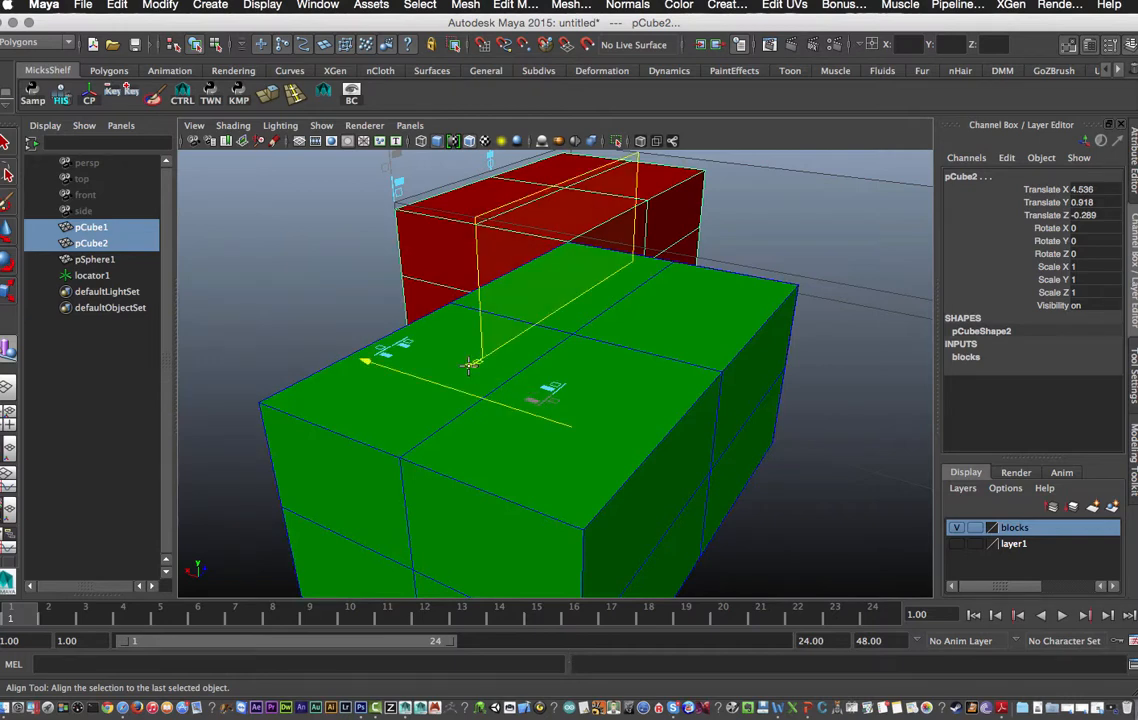
{"action": "left_click", "coordinate": [380, 365]}
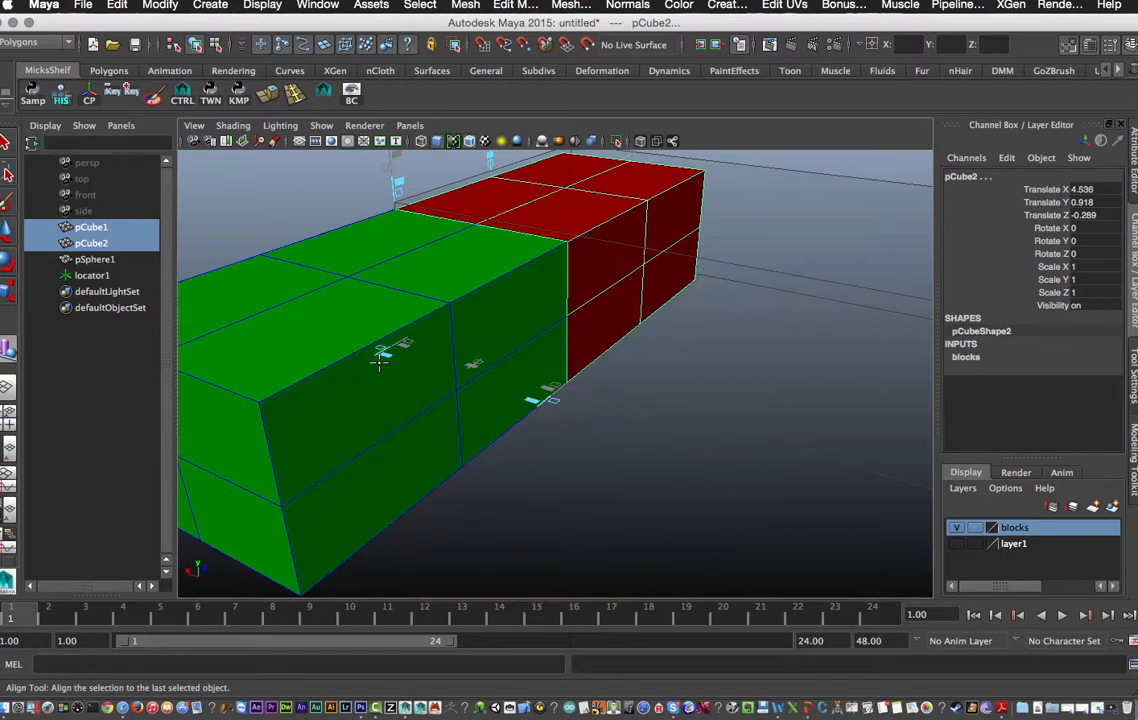
{"action": "left_click", "coordinate": [540, 400]}
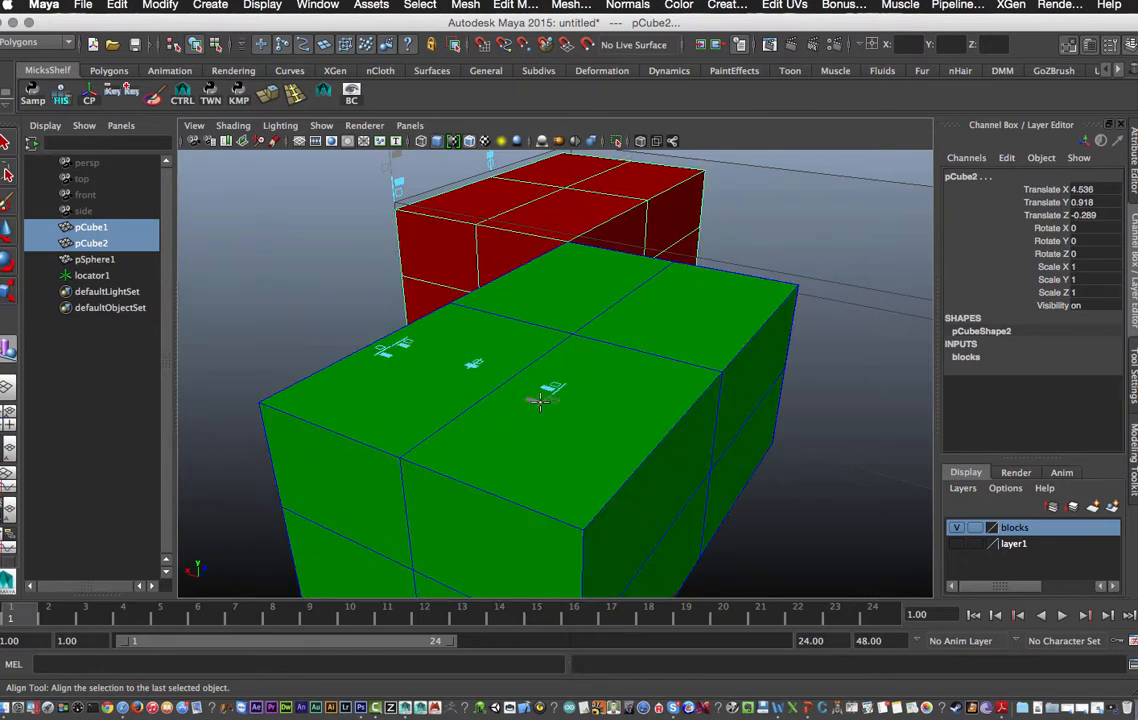
{"action": "left_click", "coordinate": [473, 365]}
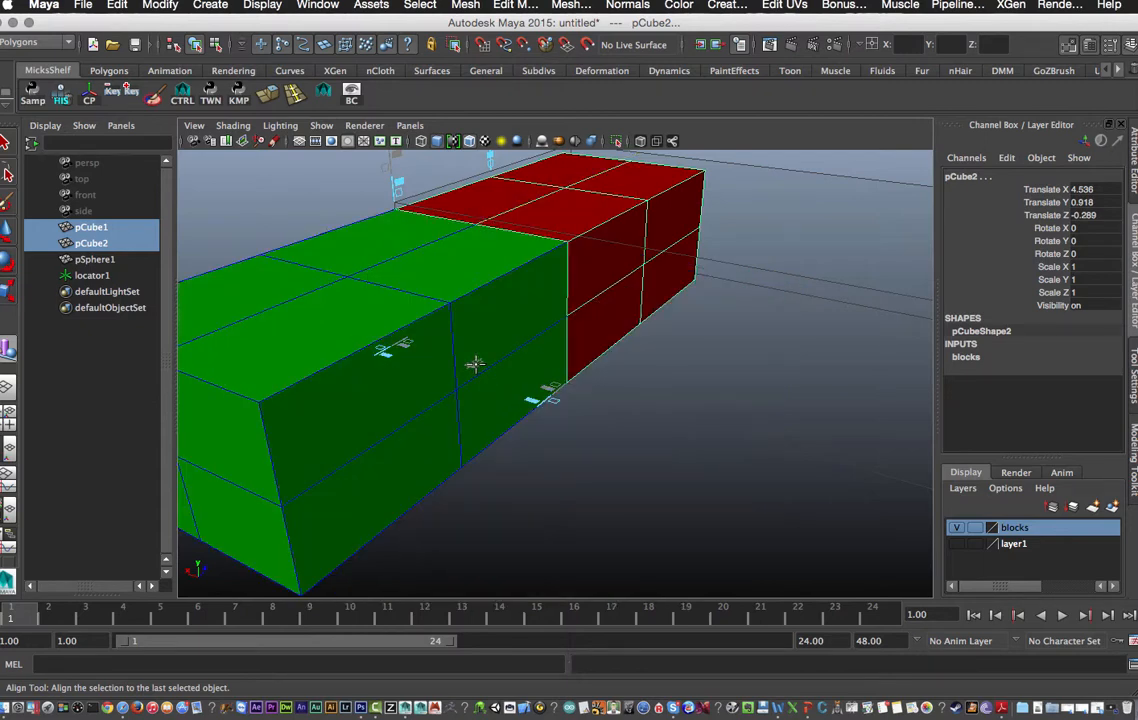
Clear the selection, then reselect the green block followed by the red block as the alignment target.
{"action": "left_click", "coordinate": [554, 415]}
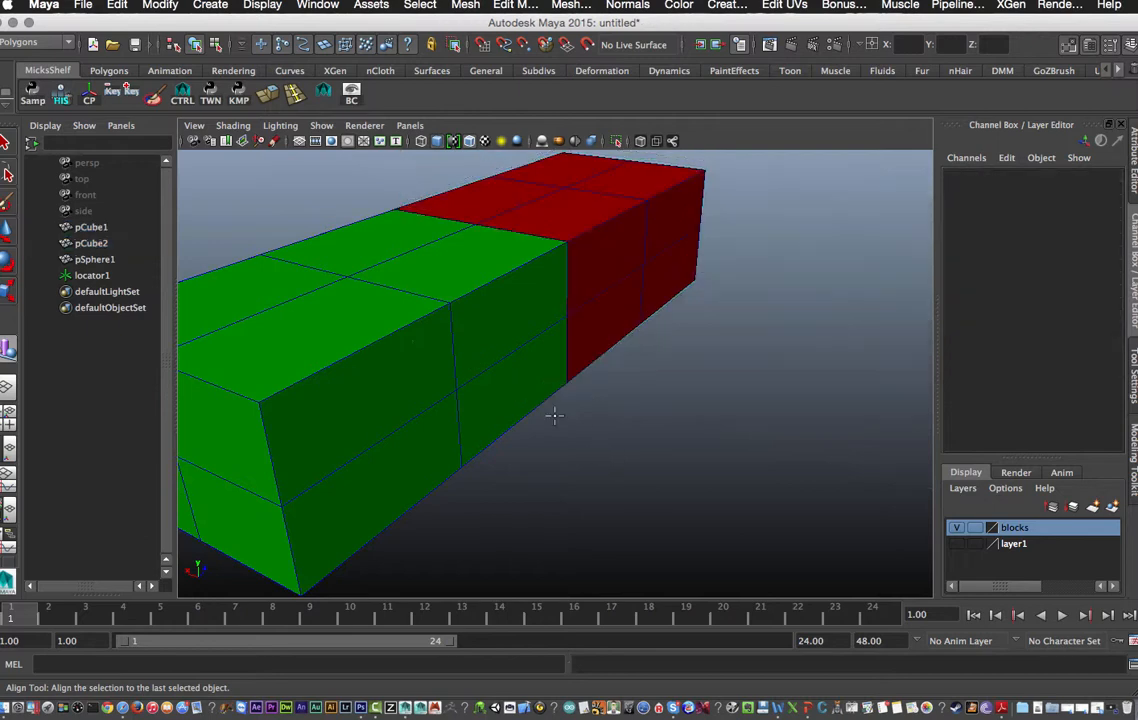
{"action": "left_click", "coordinate": [609, 281]}
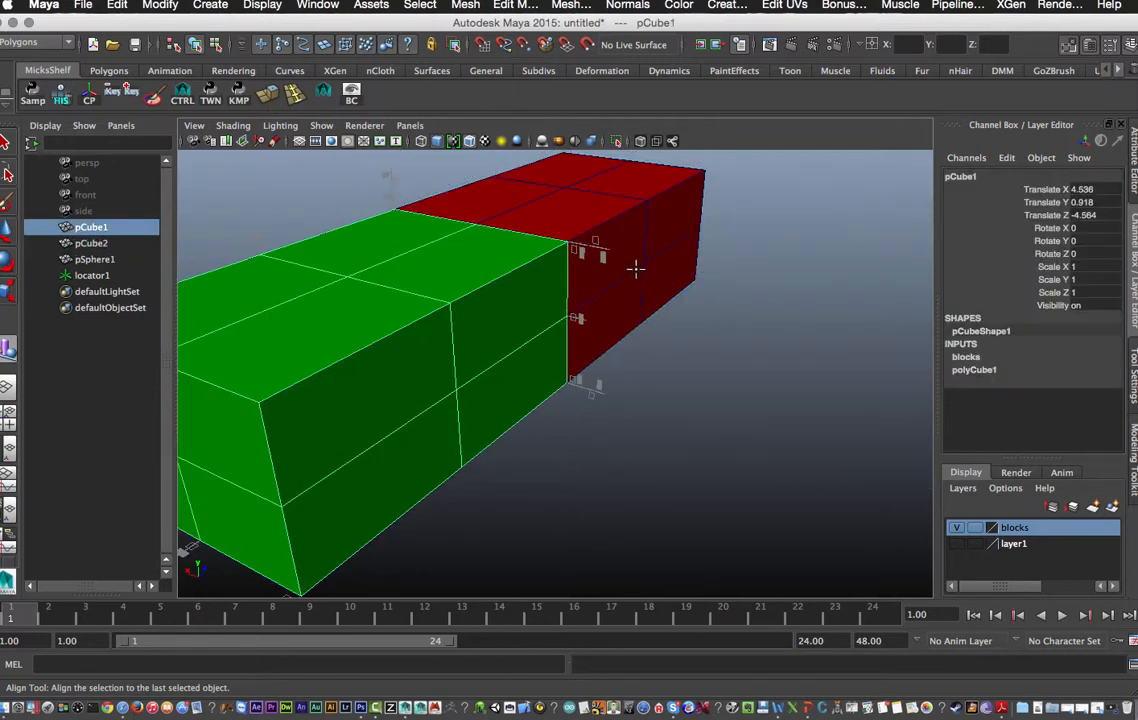
{"action": "left_click", "coordinate": [635, 269]}
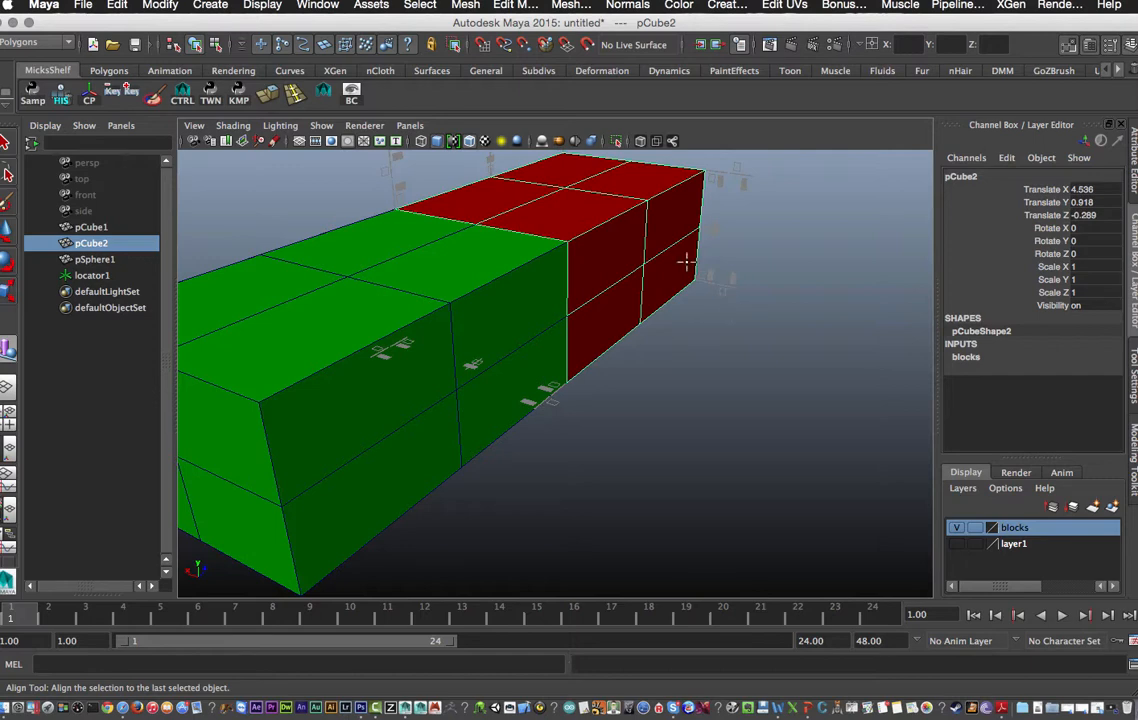
{"action": "scroll", "coordinate": [595, 297], "scroll_direction": "down", "scroll_amount": 3}
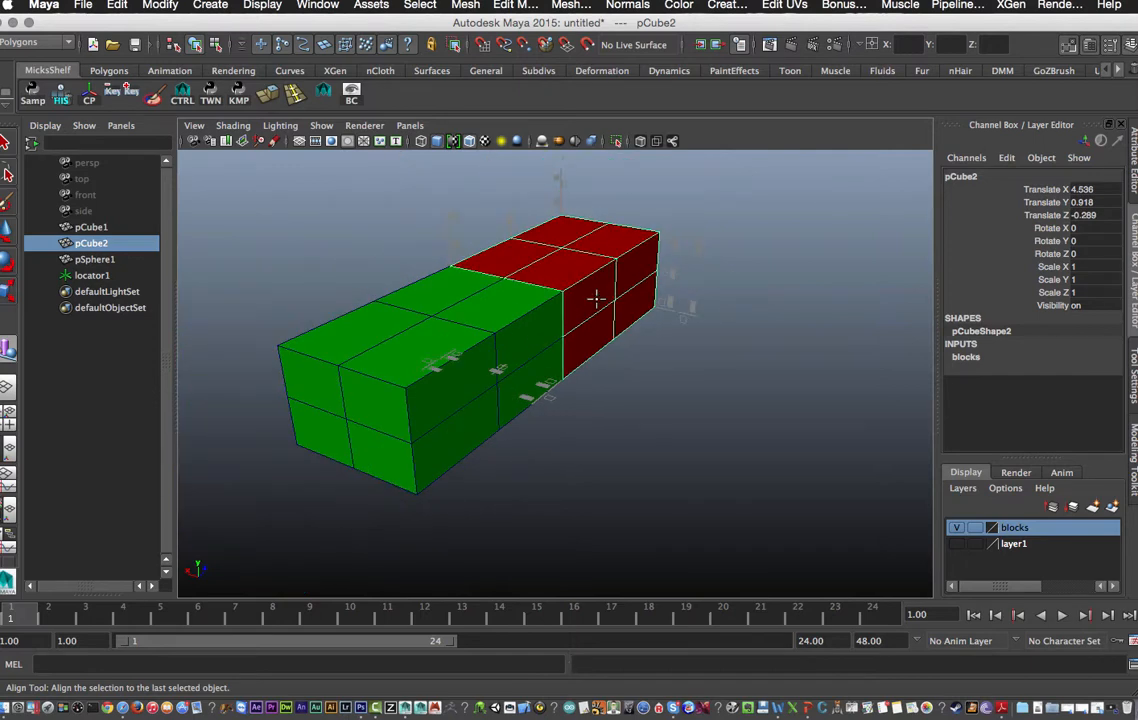
{"action": "left_click", "coordinate": [518, 320]}
{"action": "left_click", "coordinate": [593, 259], "text": "shift"}
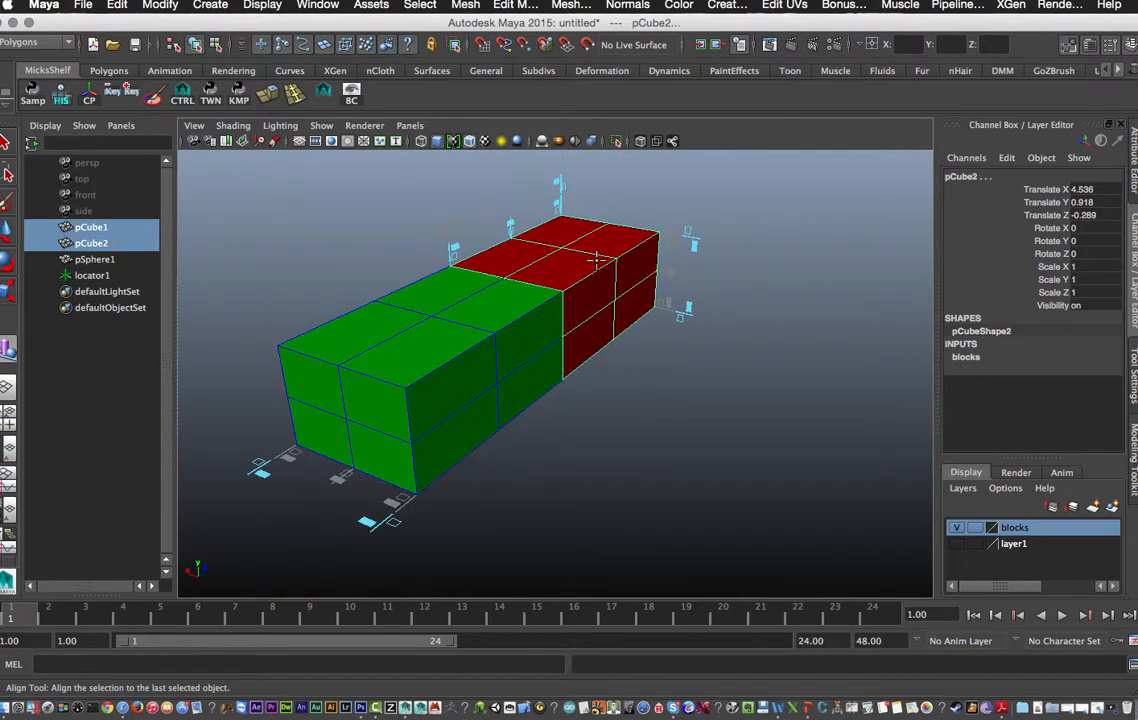
Try the green block beneath and on top of the red block, then realign their centres in height.
{"action": "left_click", "coordinate": [686, 308]}
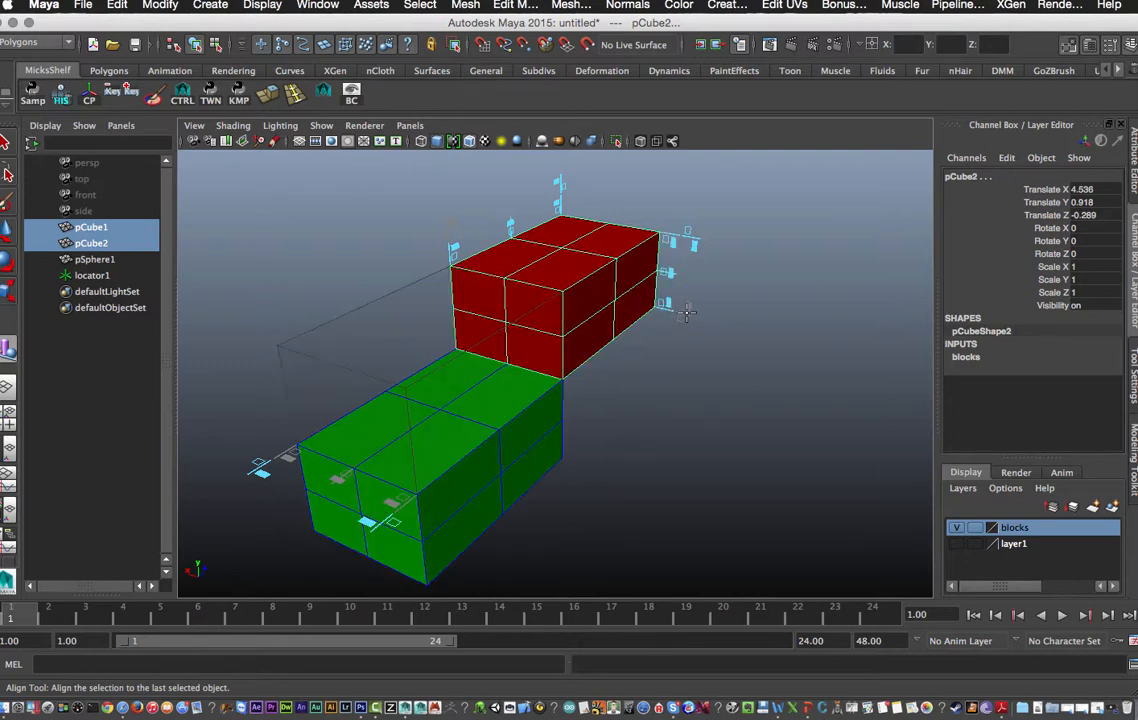
{"action": "left_click", "coordinate": [617, 214]}
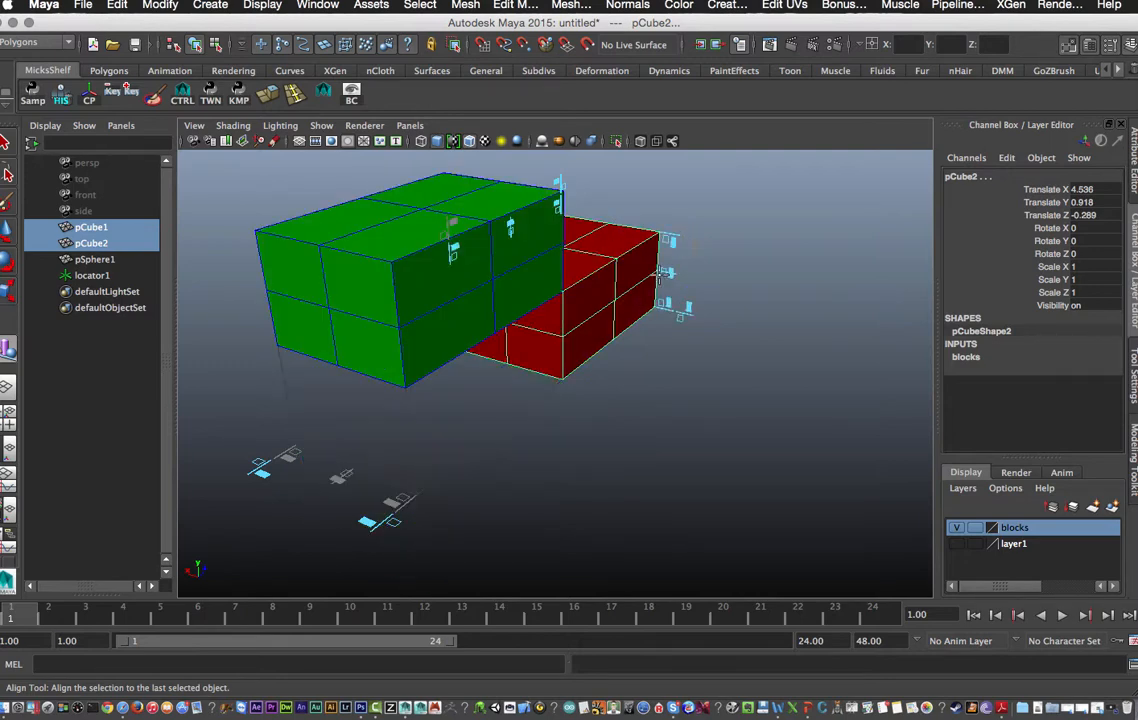
{"action": "left_click", "coordinate": [665, 272]}
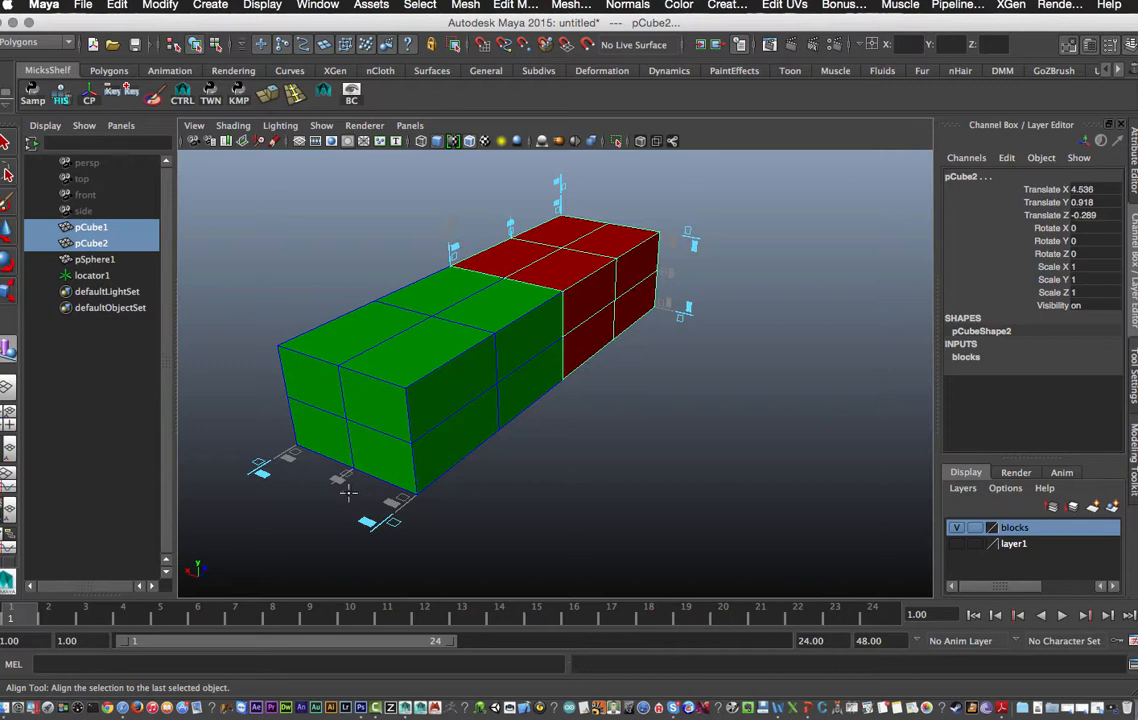
Align the blocks' Z centres, and try the green block beneath the red one before matching their top faces.
{"action": "left_click", "coordinate": [511, 223]}
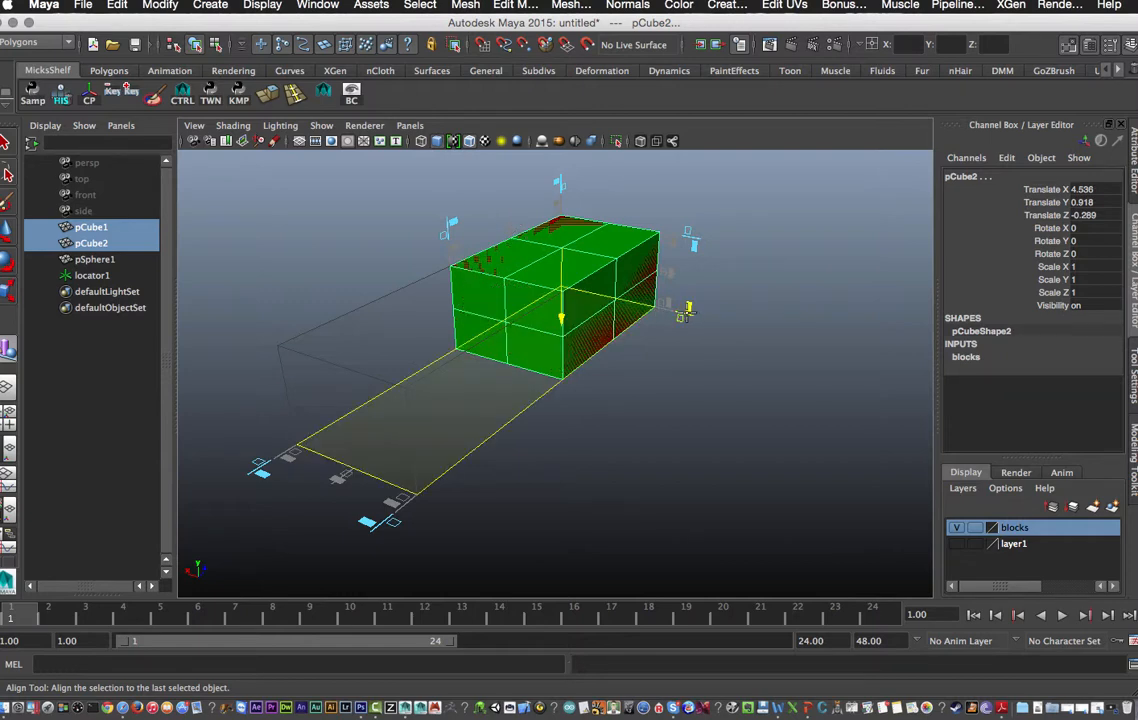
{"action": "left_click", "coordinate": [420, 463]}
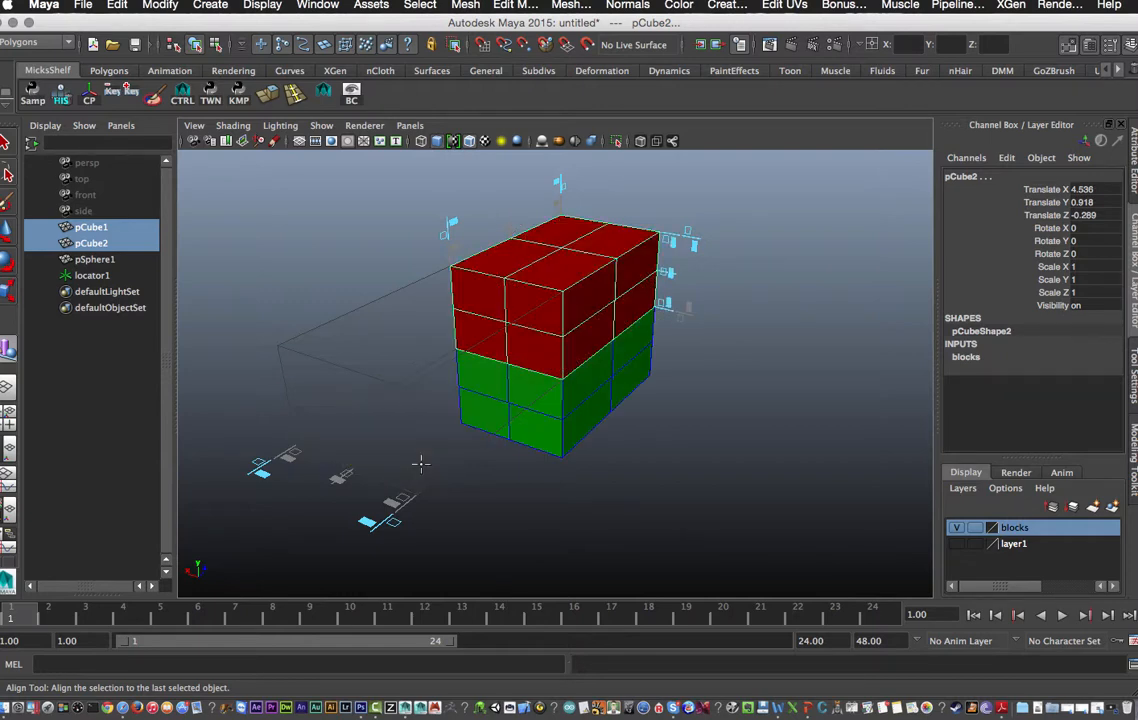
{"action": "left_click", "coordinate": [670, 240]}
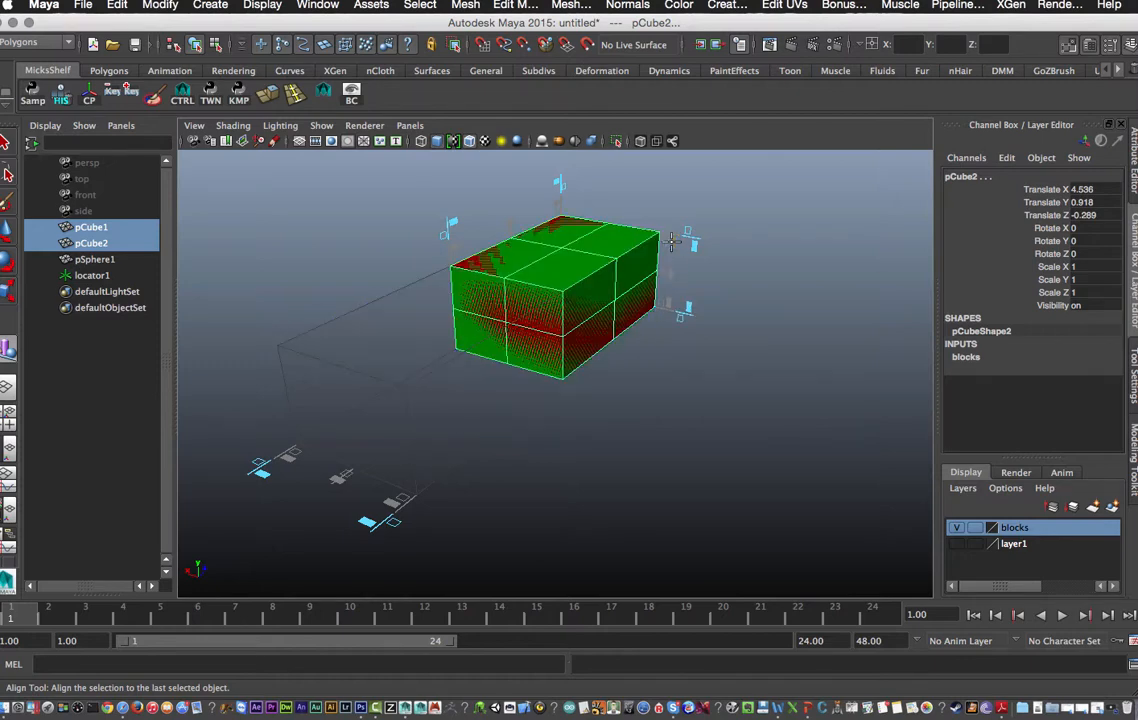
Try the green block behind and centred on the red block along Z, then place it diagonally in front, meeting at a vertical edge.
{"action": "left_click", "coordinate": [559, 182]}
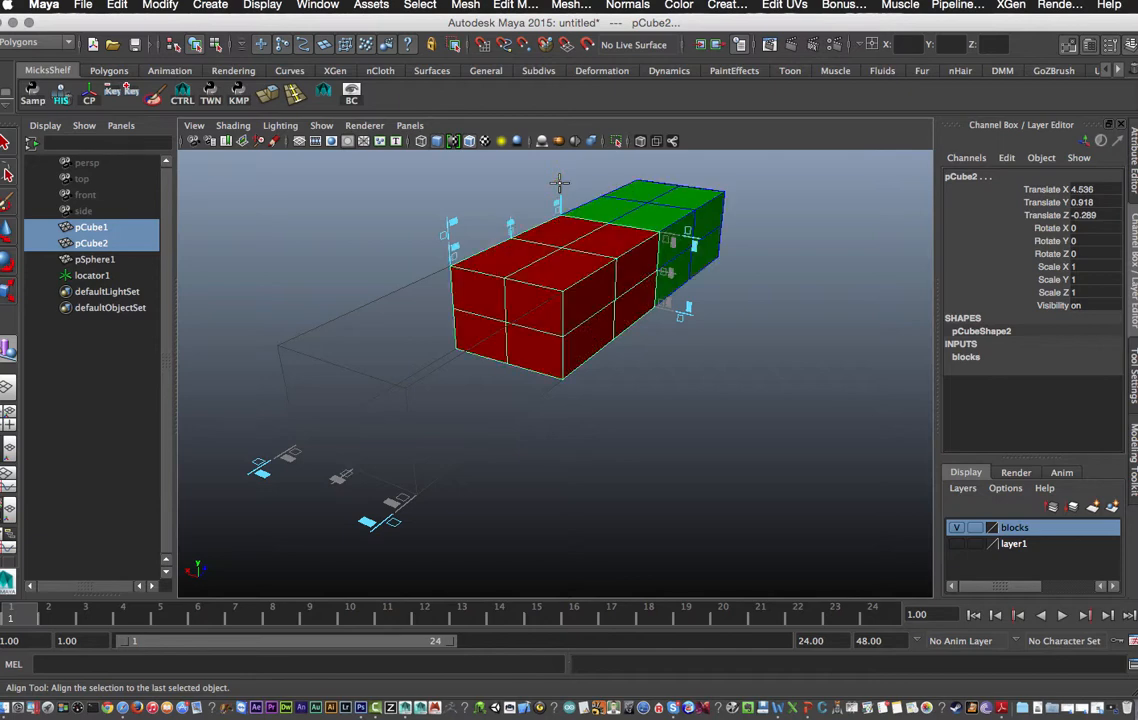
{"action": "left_click", "coordinate": [510, 221]}
{"action": "left_click", "coordinate": [449, 228]}
{"action": "left_click", "coordinate": [449, 228]}
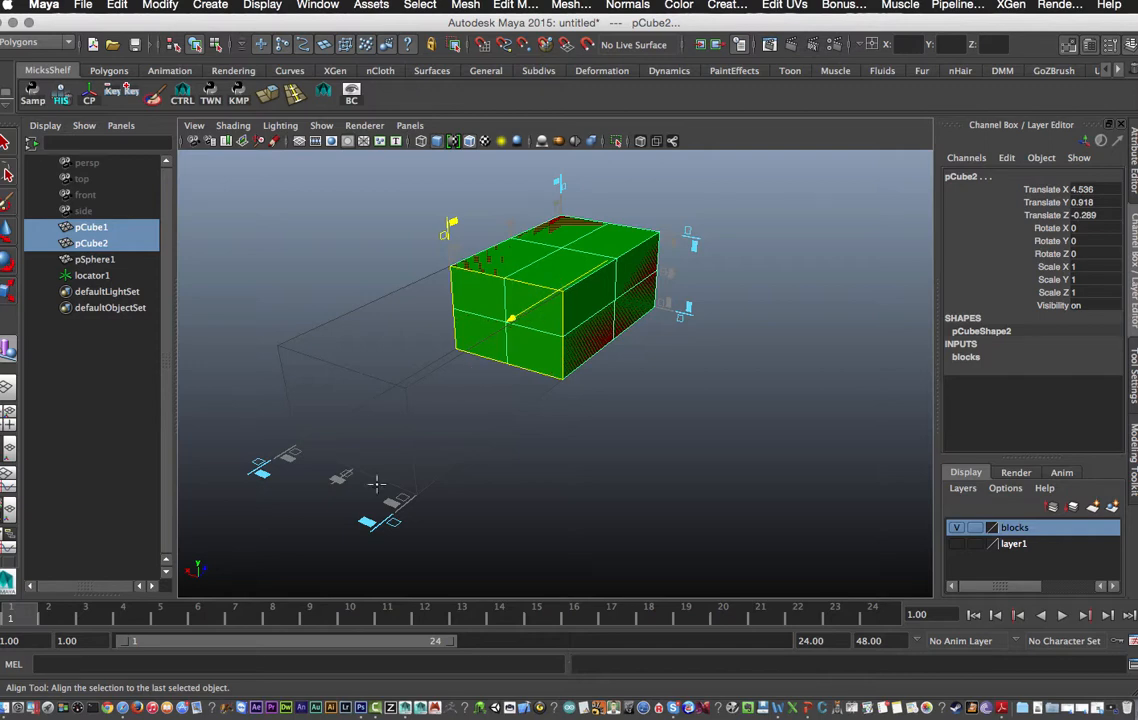
{"action": "left_click", "coordinate": [366, 523]}
{"action": "left_click", "coordinate": [392, 500]}
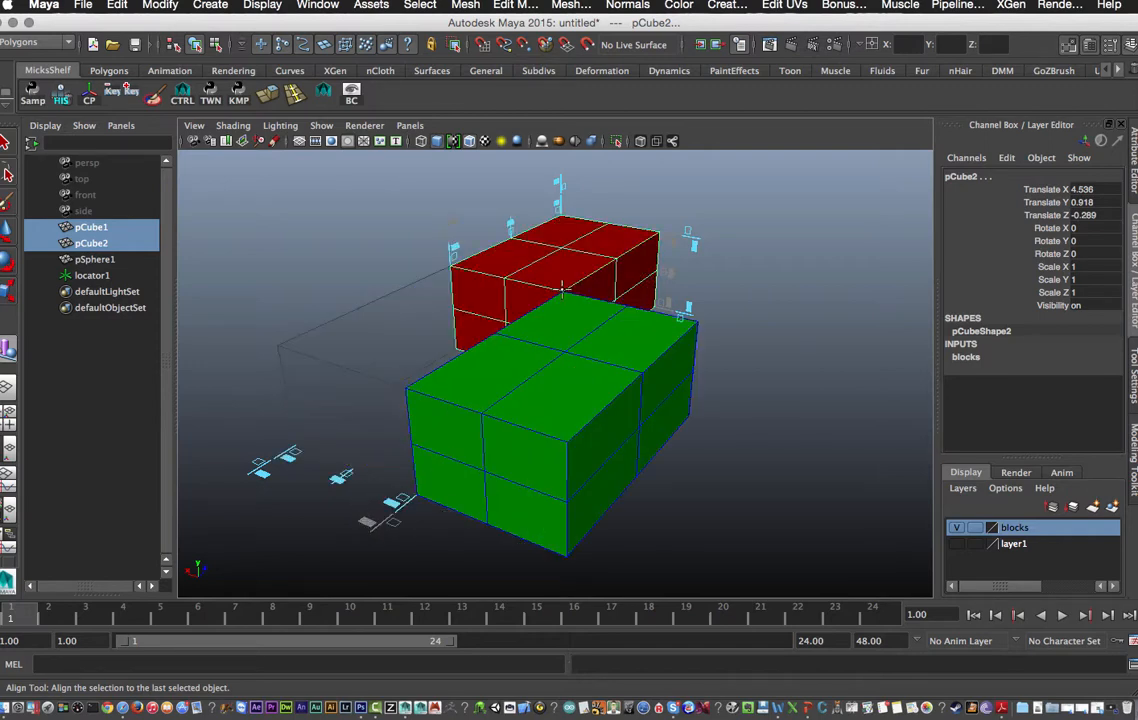
Hide the blocks layer, show layer1 with the sphere and locator, and clear the selection.
{"action": "left_click_drag", "start_coordinate": [559, 333], "coordinate": [389, 325], "text": "alt"}
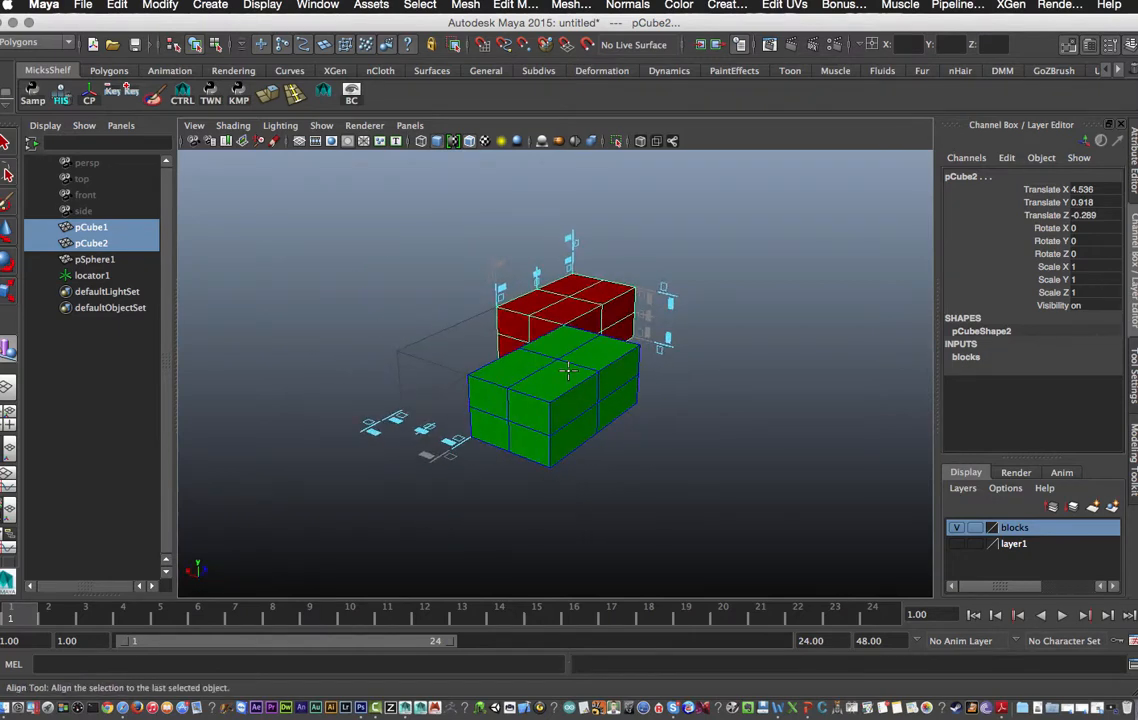
{"action": "left_click", "coordinate": [956, 528]}
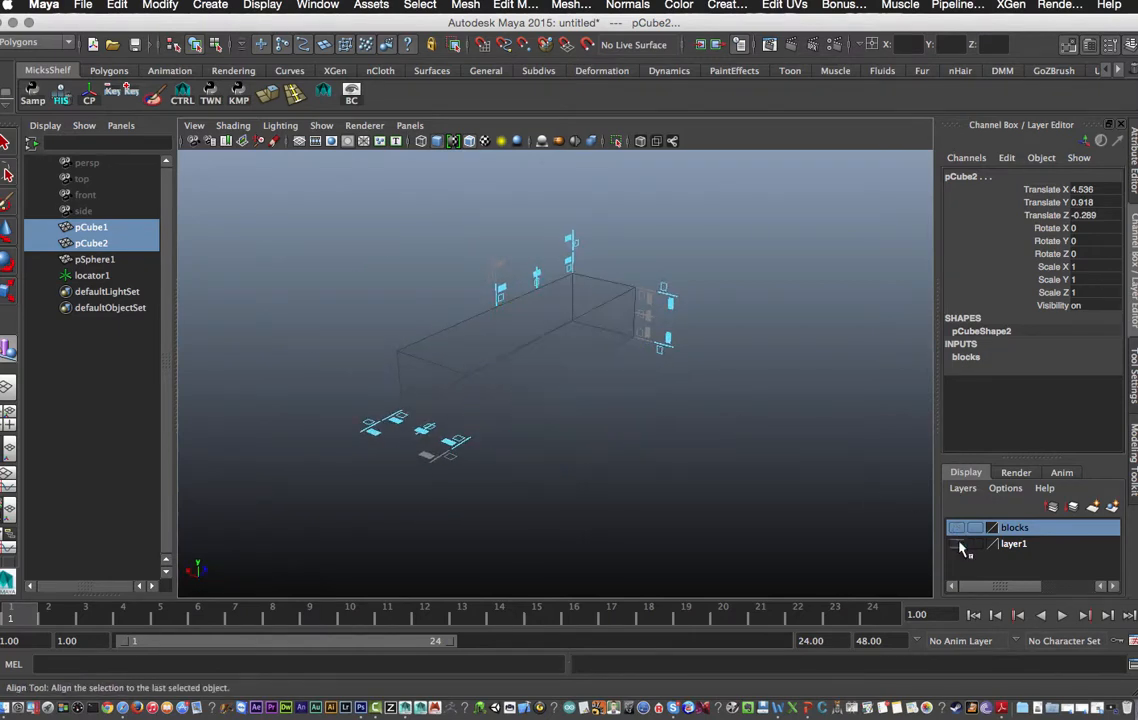
{"action": "left_click", "coordinate": [957, 544]}
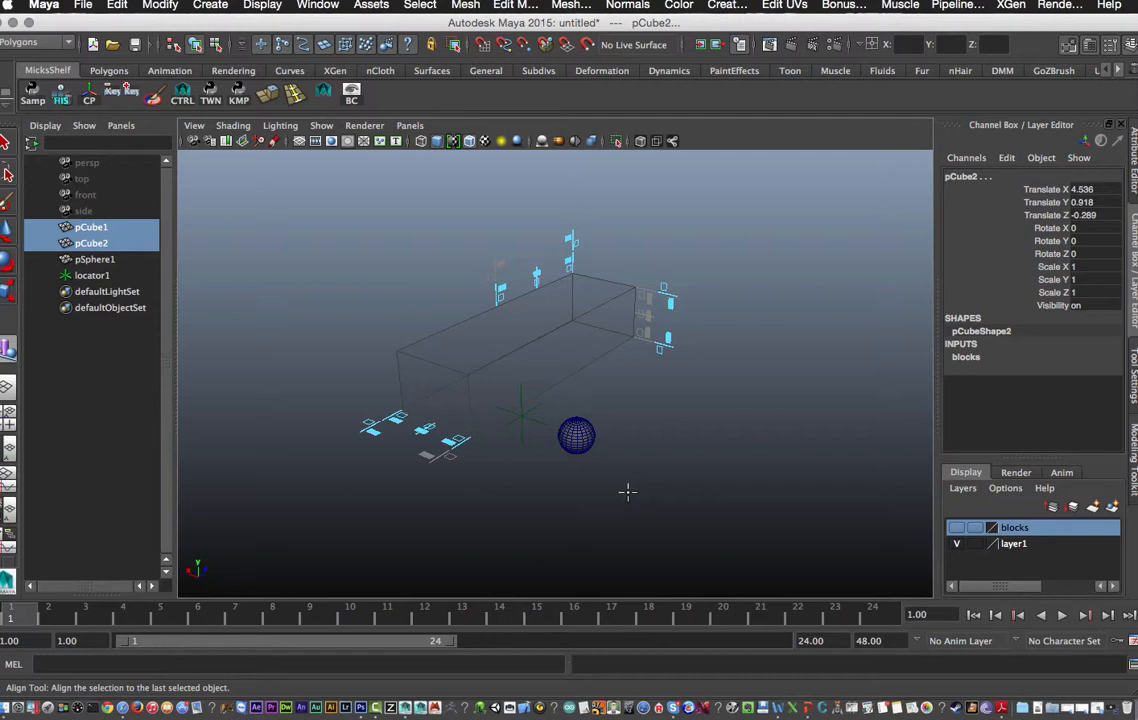
{"action": "left_click_drag", "start_coordinate": [638, 493], "coordinate": [701, 503], "text": "alt"}
{"action": "left_click", "coordinate": [703, 494]}
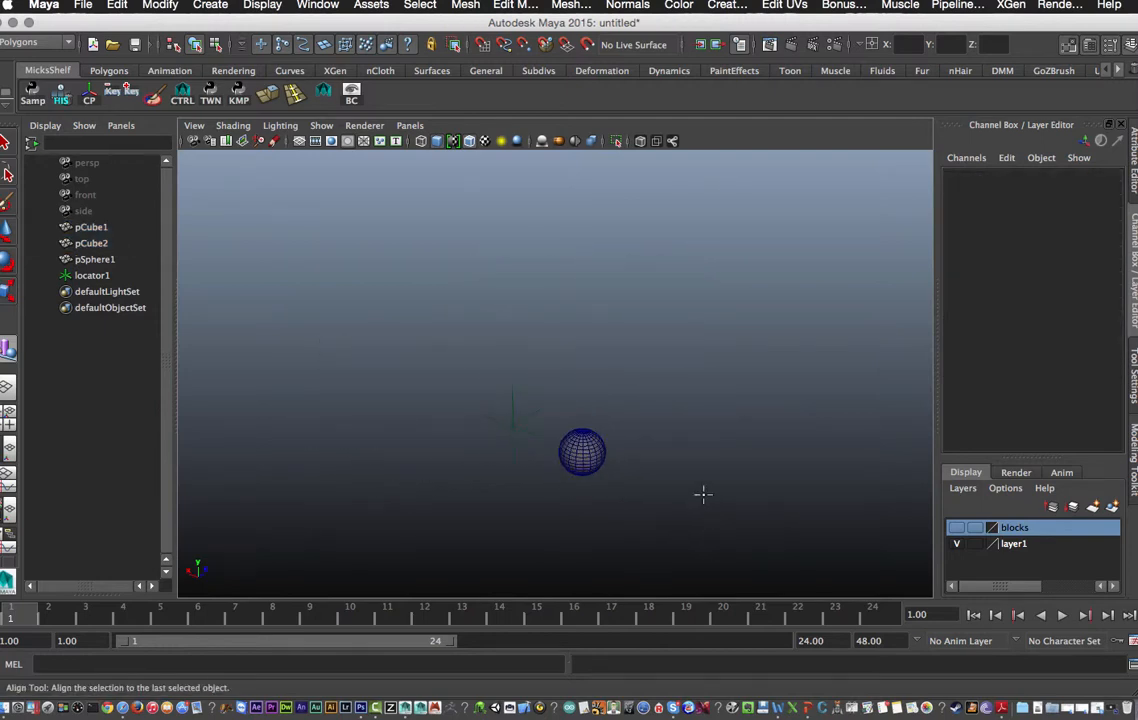
Pick out the locator beside the sphere and look up the Locator command among the object creation commands.
{"action": "key", "text": "w"}
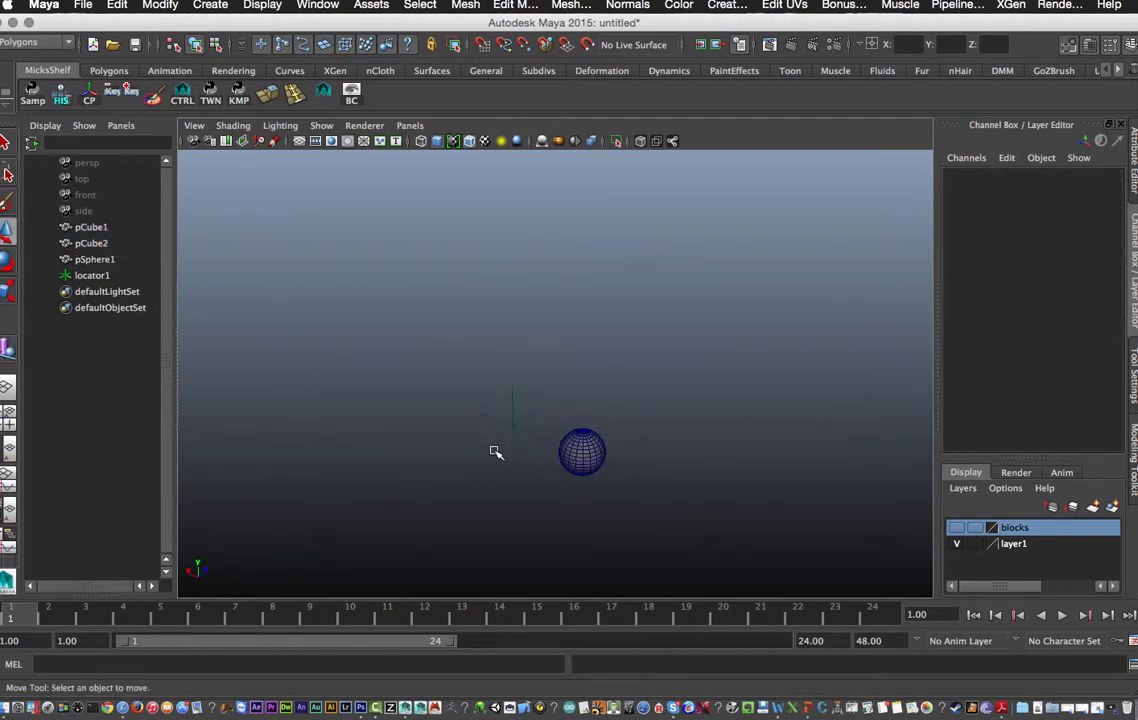
{"action": "left_click", "coordinate": [508, 432]}
{"action": "scroll", "coordinate": [514, 489], "scroll_direction": "up", "scroll_amount": 2}
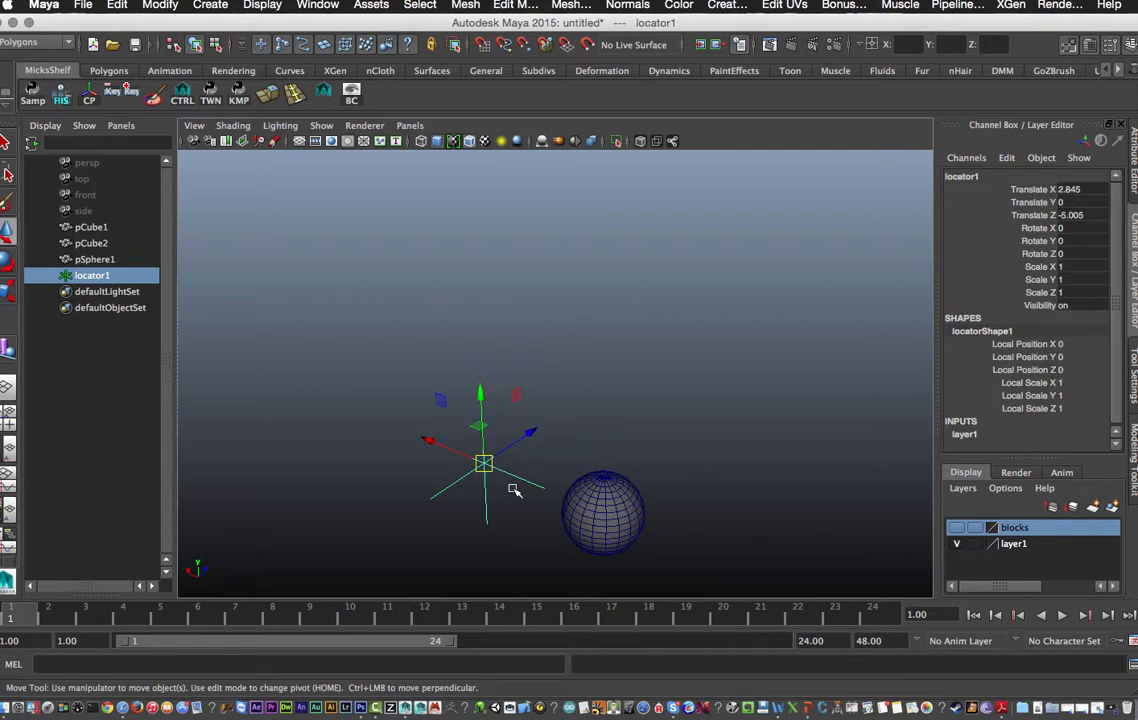
{"action": "middle_click_drag", "start_coordinate": [528, 518], "coordinate": [569, 399], "text": "alt"}
{"action": "left_click", "coordinate": [546, 417]}
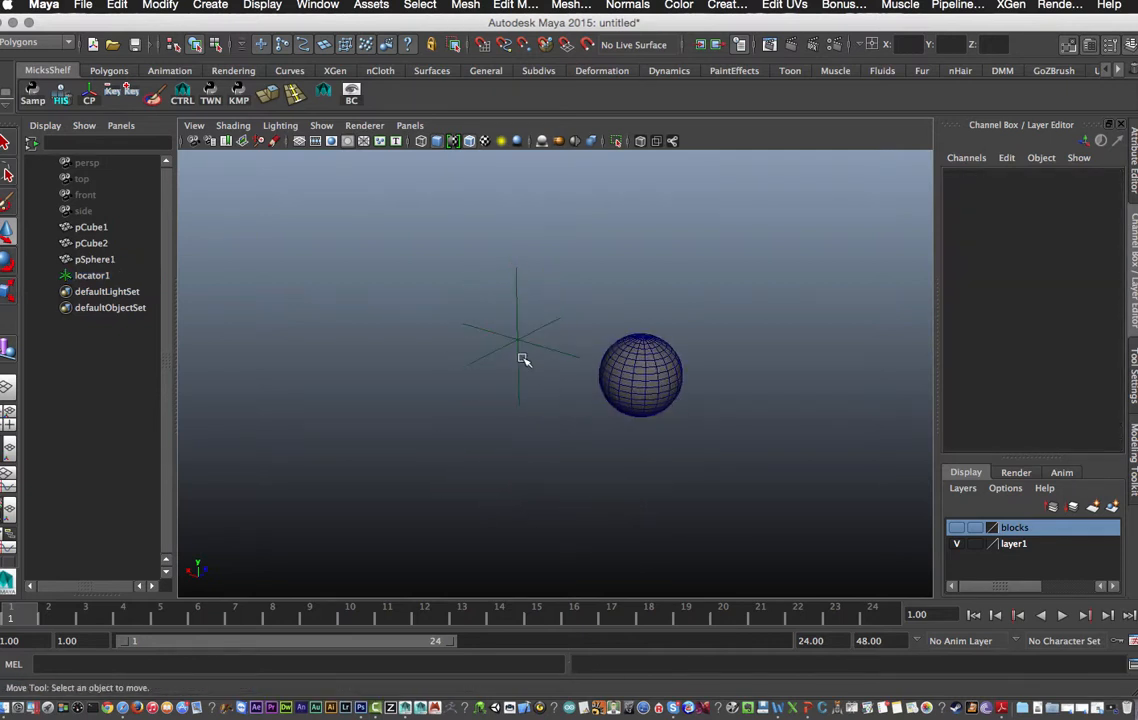
{"action": "left_click", "coordinate": [518, 343]}
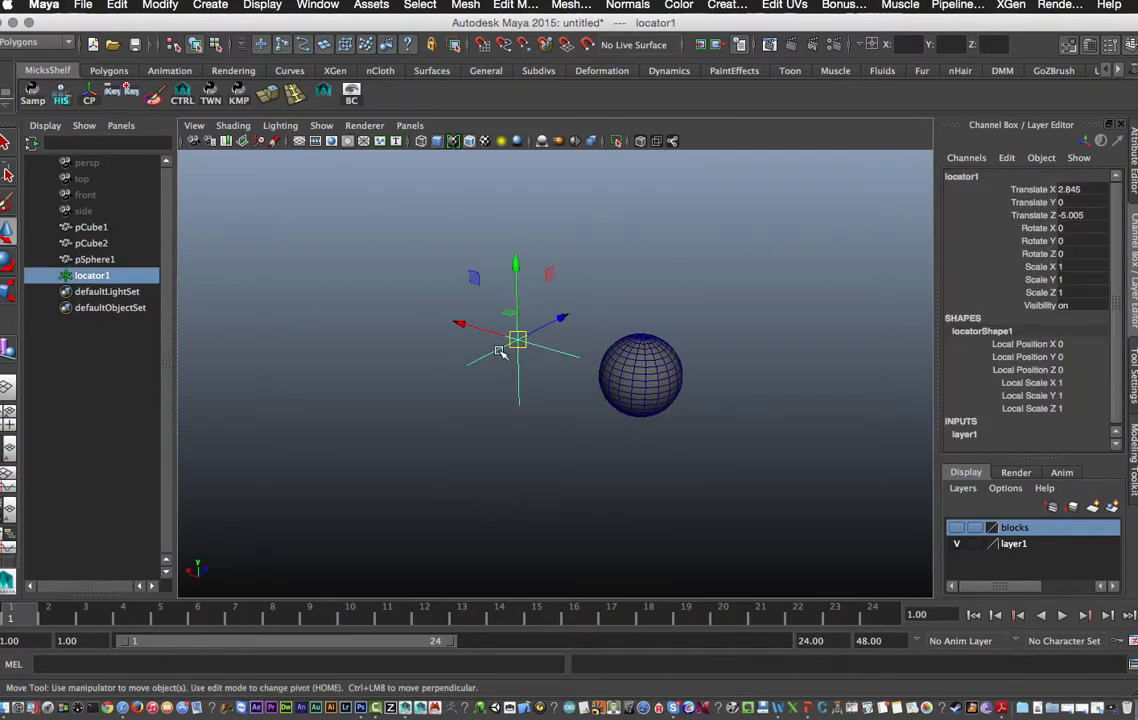
{"action": "left_click", "coordinate": [488, 423]}
{"action": "left_click", "coordinate": [516, 342]}
{"action": "left_click", "coordinate": [210, 5]}
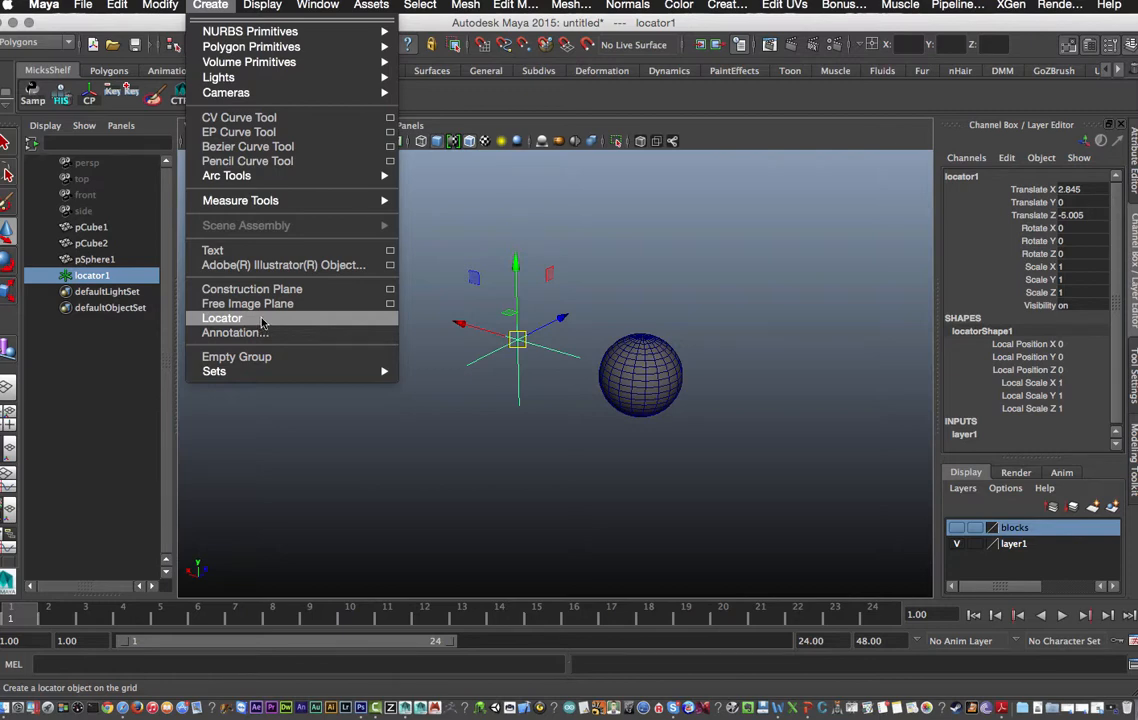
{"action": "left_click", "coordinate": [541, 406]}
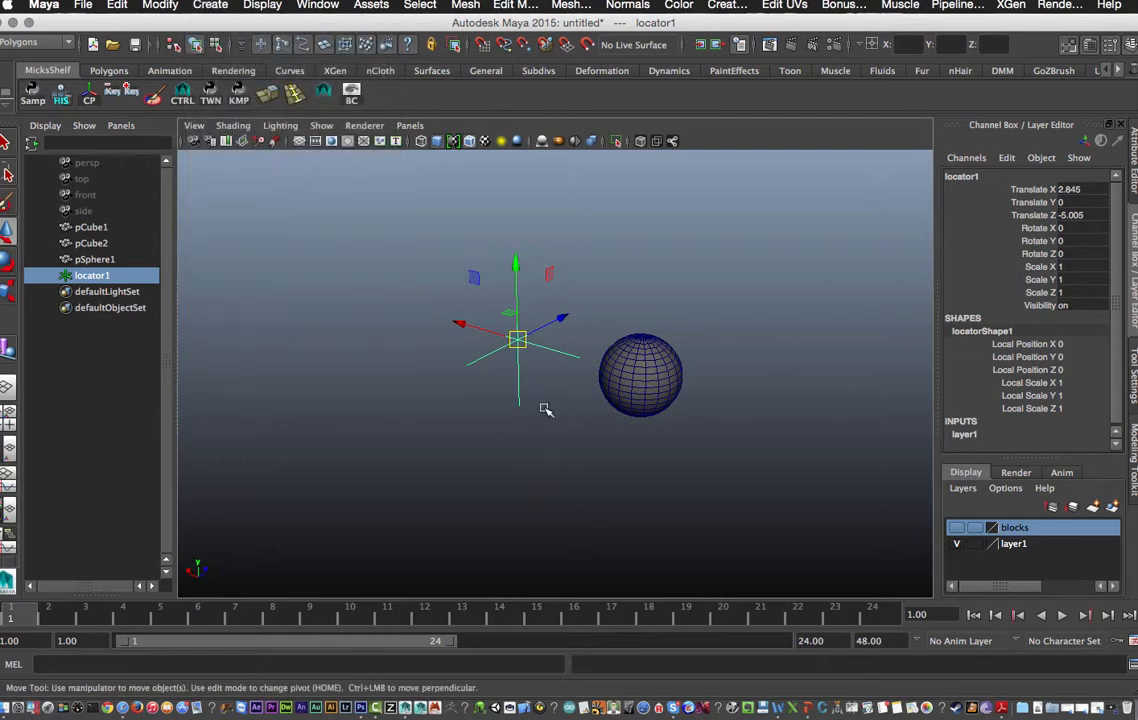
Reselect the locator and move it freely to about X 3.048, Y -0.174, Z -5.254.
{"action": "left_click", "coordinate": [538, 427]}
{"action": "left_click", "coordinate": [516, 345]}
{"action": "middle_click_drag", "start_coordinate": [614, 417], "coordinate": [587, 422]}
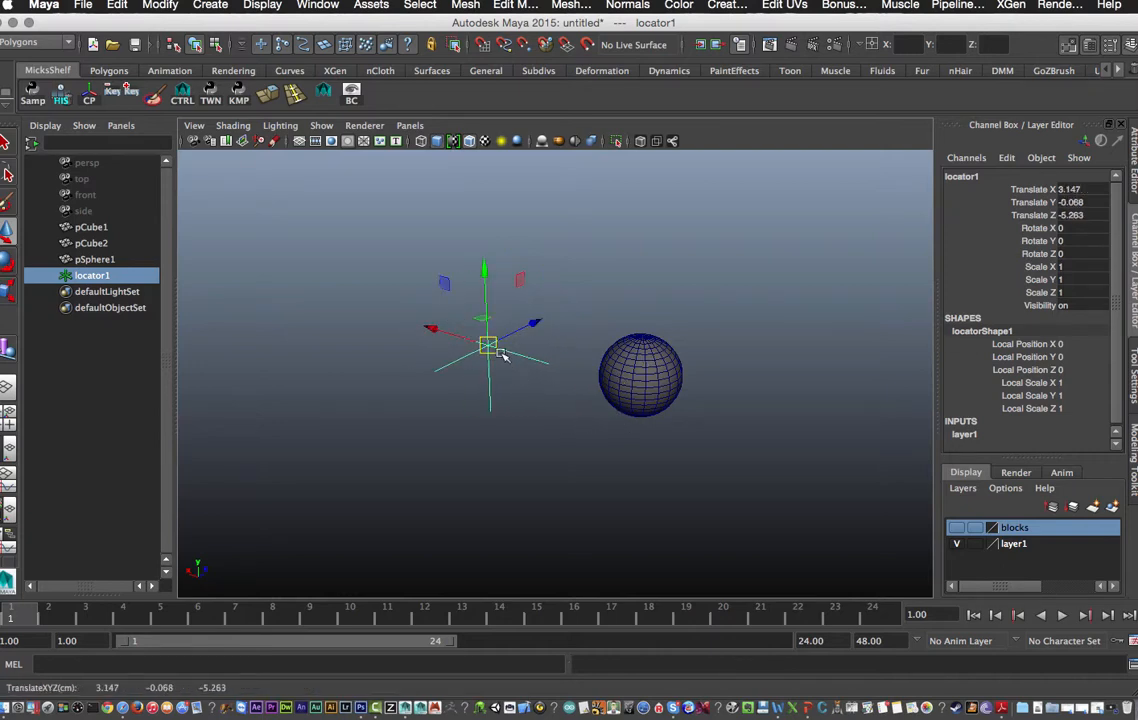
{"action": "mouse_move", "coordinate": [502, 355]}
{"action": "middle_mouse_down"}
{"action": "mouse_move", "coordinate": [648, 376]}
{"action": "mouse_move", "coordinate": [559, 351]}
{"action": "mouse_move", "coordinate": [505, 358]}
{"action": "middle_mouse_up"}
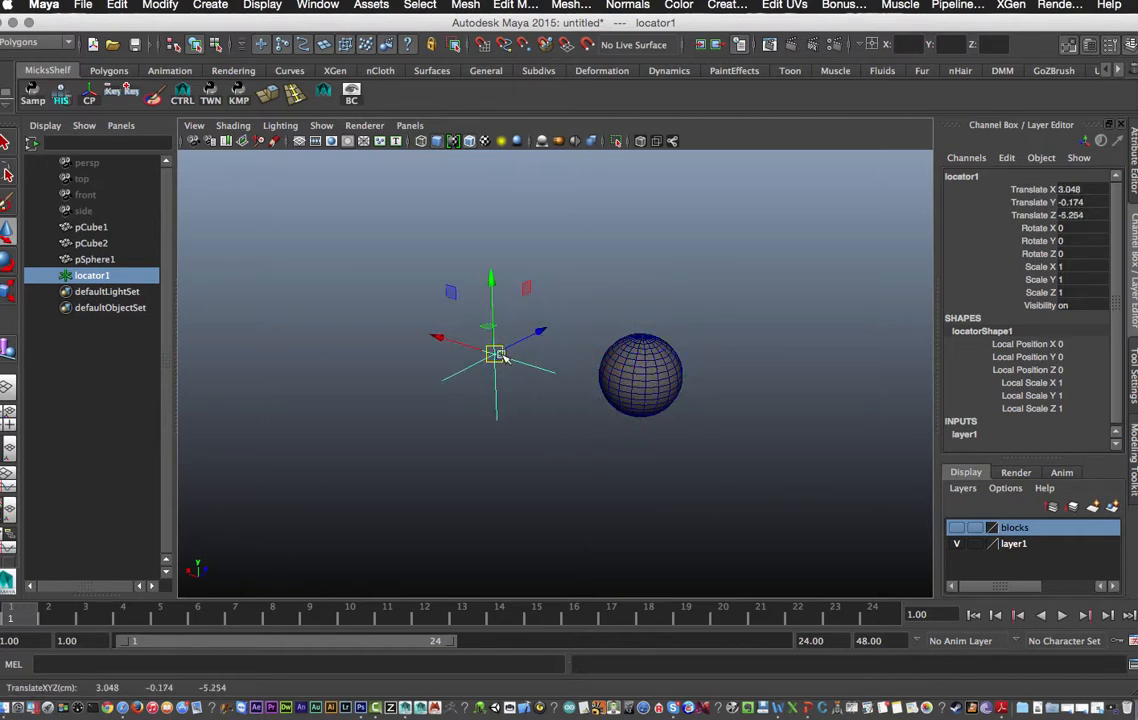
Try vertex-snapping the locator onto the top pole of the sphere.
{"action": "left_click", "coordinate": [648, 482]}
{"action": "right_click_drag", "start_coordinate": [598, 444], "coordinate": [729, 516], "text": "alt"}
{"action": "left_click_drag", "start_coordinate": [729, 516], "coordinate": [615, 460], "text": "alt"}
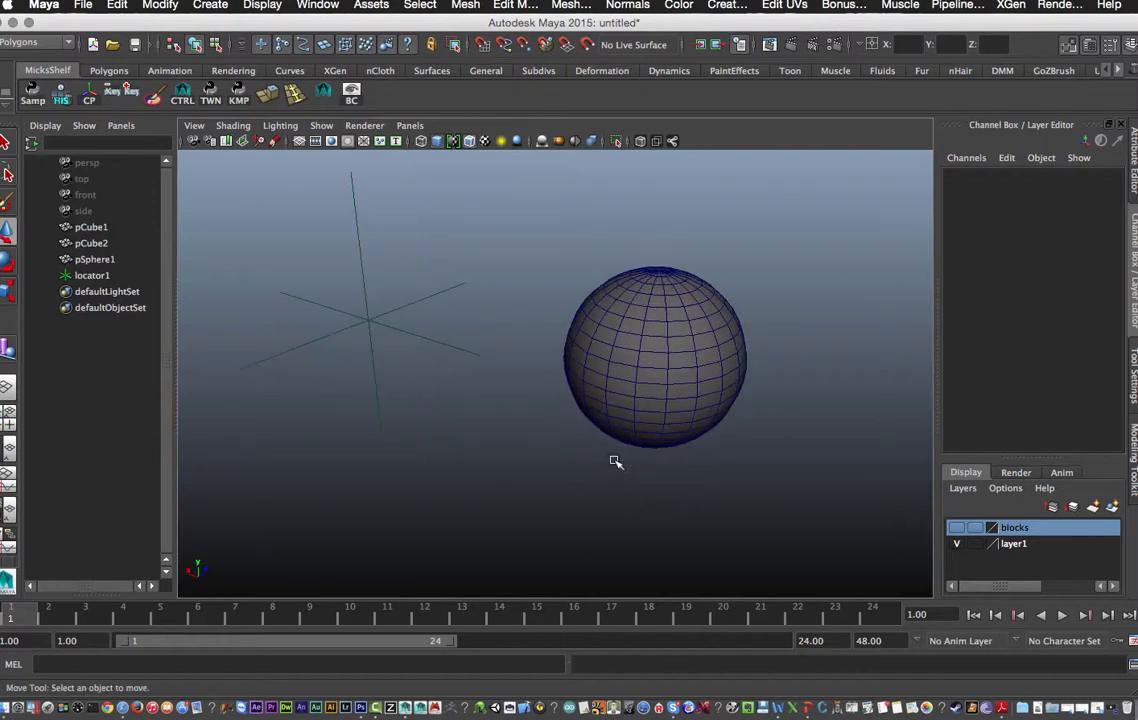
{"action": "left_click", "coordinate": [368, 325]}
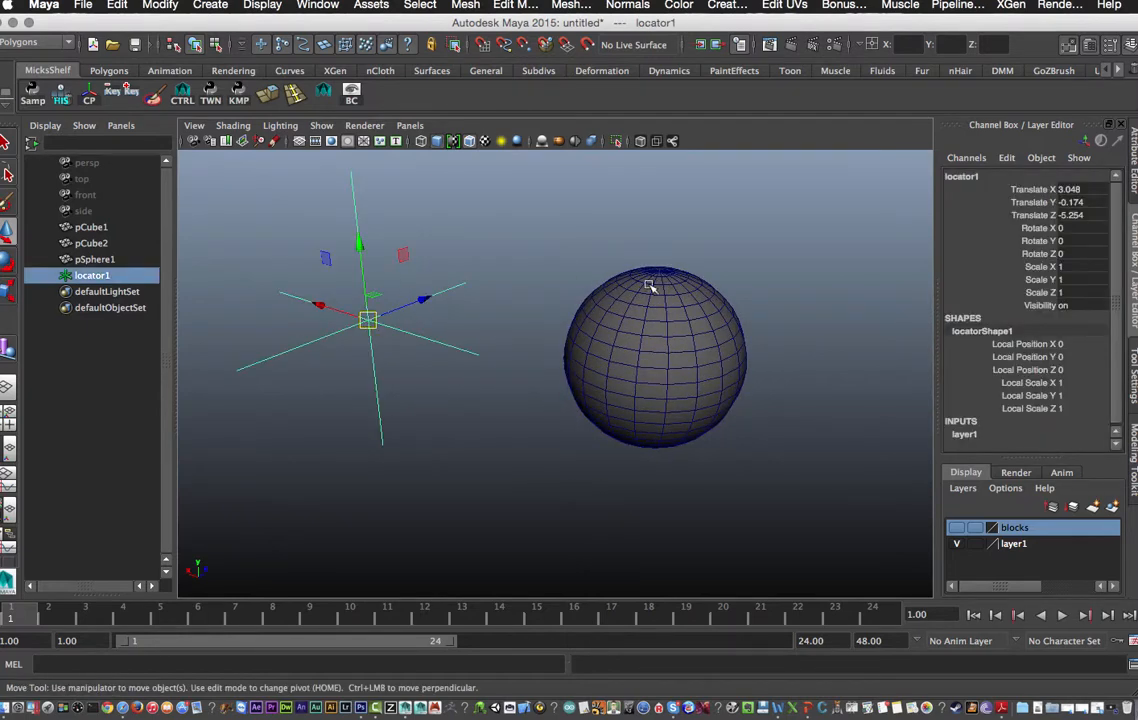
{"action": "left_click_drag", "start_coordinate": [653, 284], "coordinate": [641, 377], "text": "alt"}
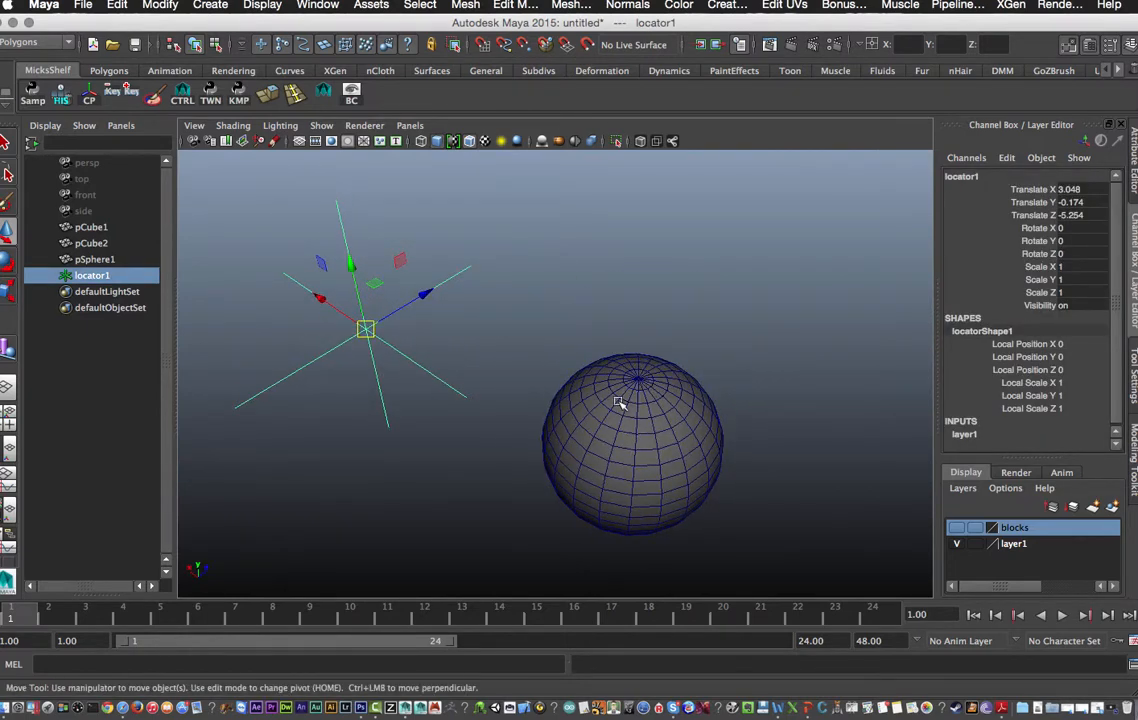
{"action": "key", "text": "v"}
{"action": "left_click_drag", "start_coordinate": [368, 325], "coordinate": [637, 378]}
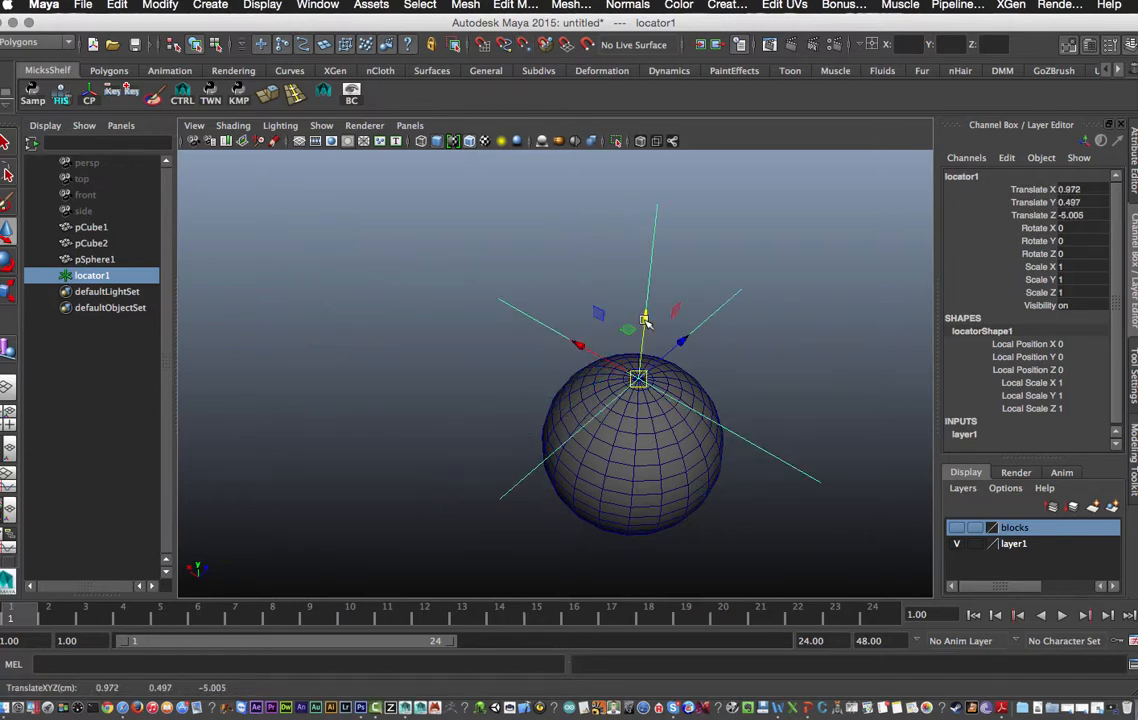
Try lowering the locator about 0.245 units along Y, and undo both this move and the vertex snap.
{"action": "left_click_drag", "start_coordinate": [645, 320], "coordinate": [641, 356]}
{"action": "key", "text": "z"}
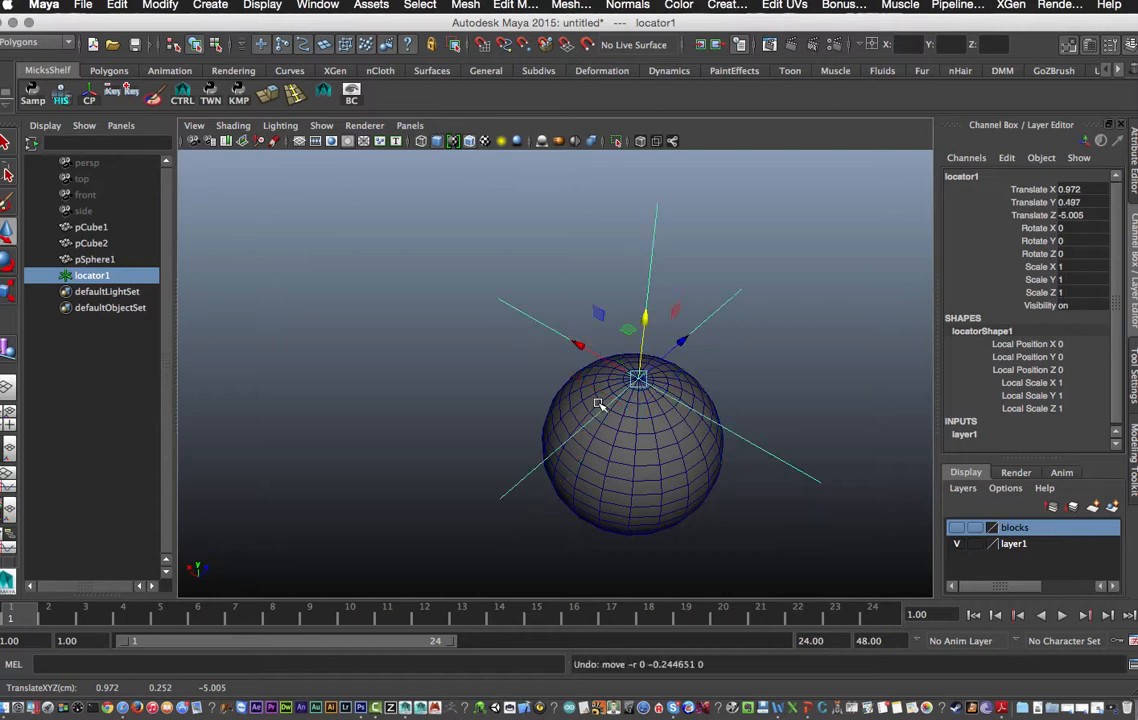
{"action": "key", "text": "z"}
Add the sphere to the selection as target and centre the locator on it along all three axes with the Align Tool.
{"action": "middle_click_drag", "start_coordinate": [491, 445], "coordinate": [523, 399], "text": "alt"}
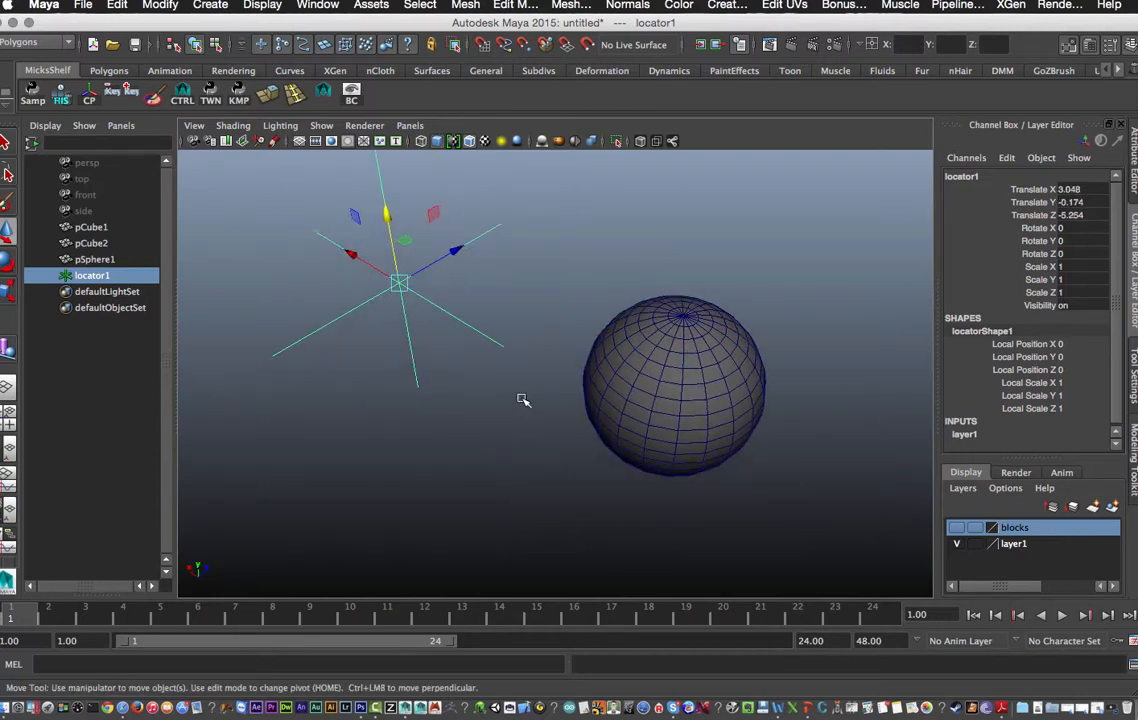
{"action": "left_click", "coordinate": [635, 356], "text": "shift"}
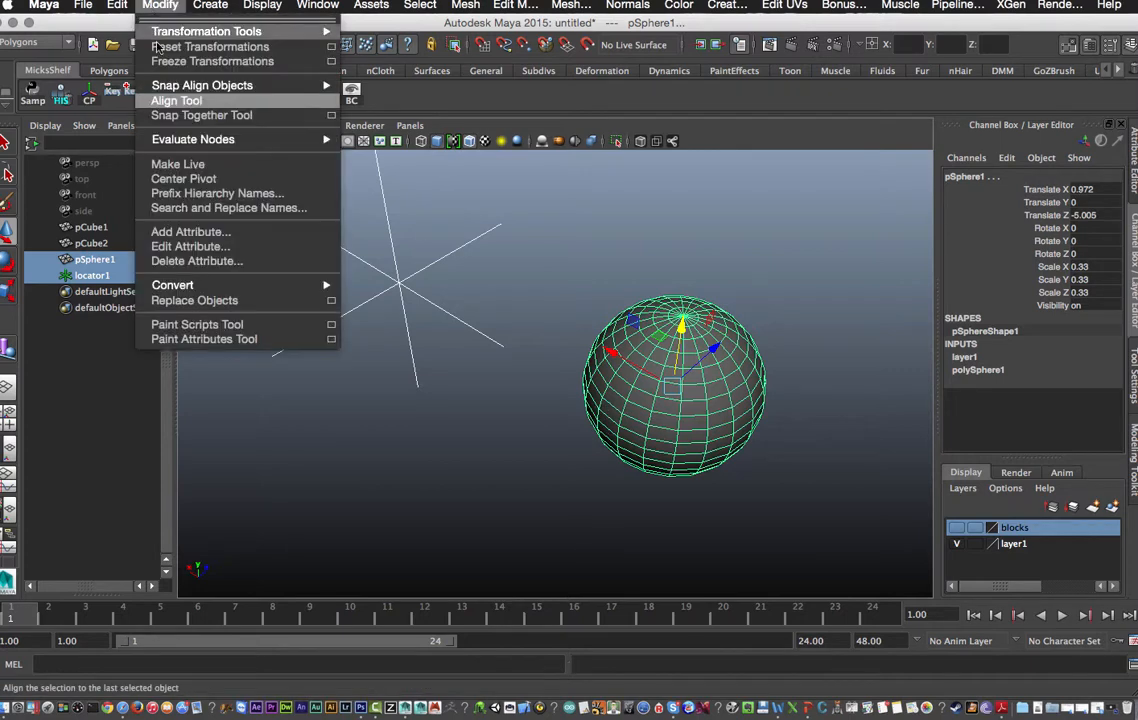
{"action": "left_click", "coordinate": [177, 101]}
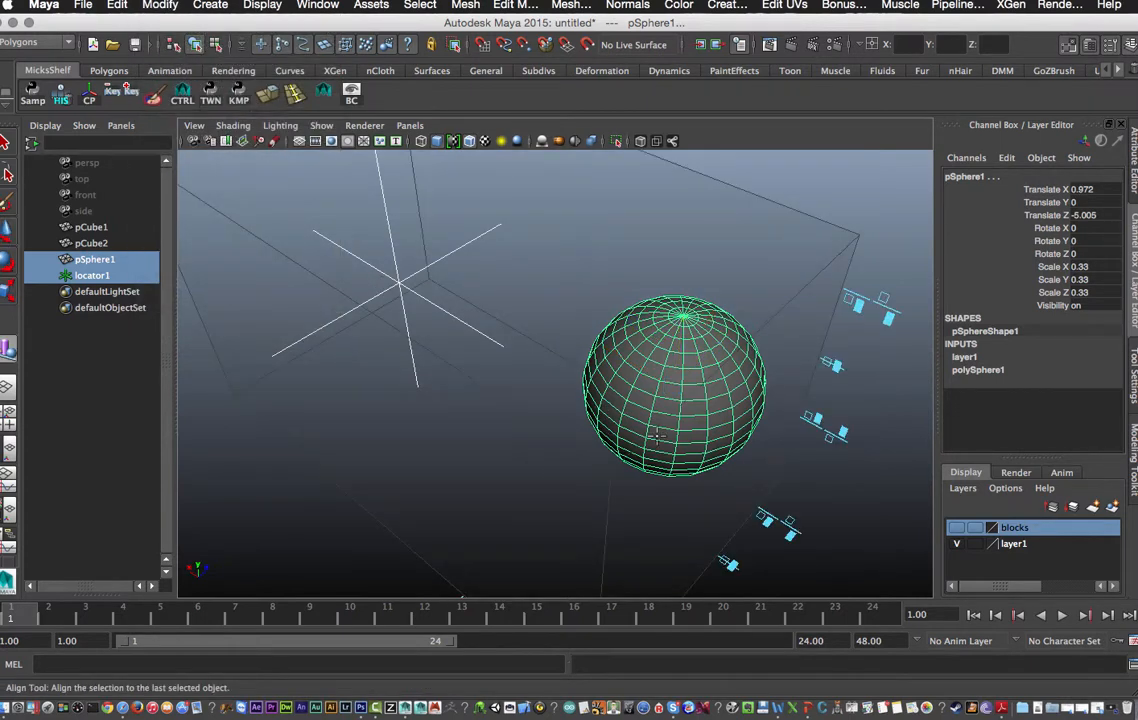
{"action": "left_click", "coordinate": [832, 362]}
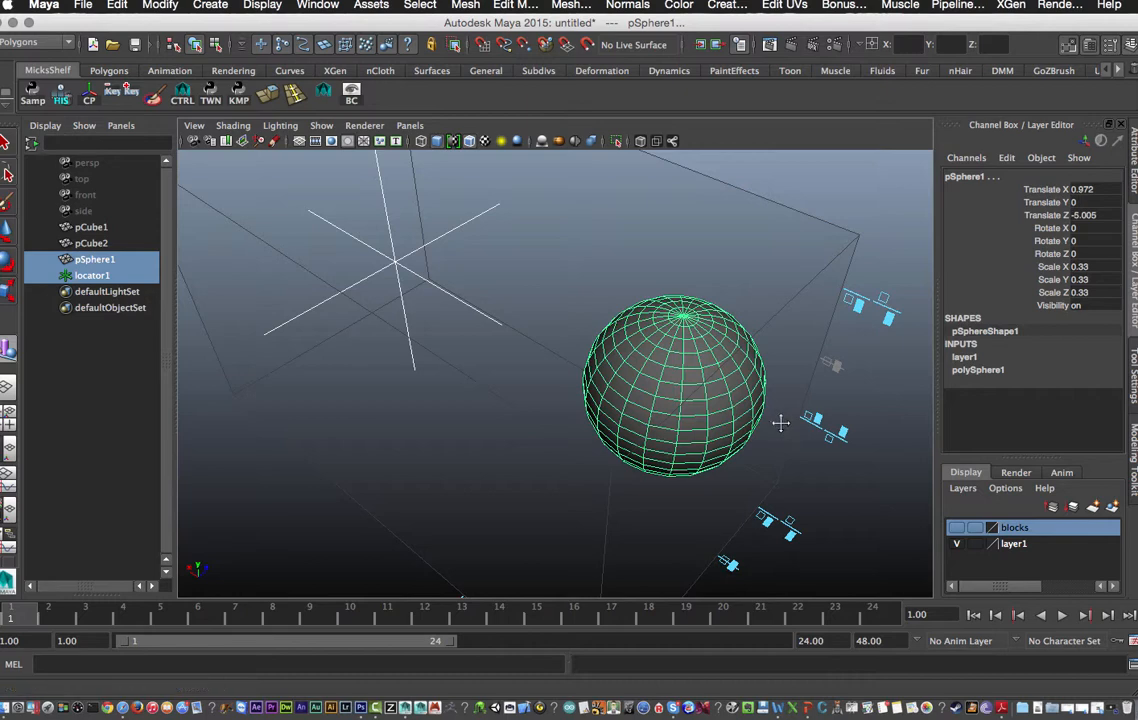
{"action": "left_click_drag", "start_coordinate": [780, 422], "coordinate": [716, 519], "text": "alt"}
{"action": "left_click", "coordinate": [695, 527]}
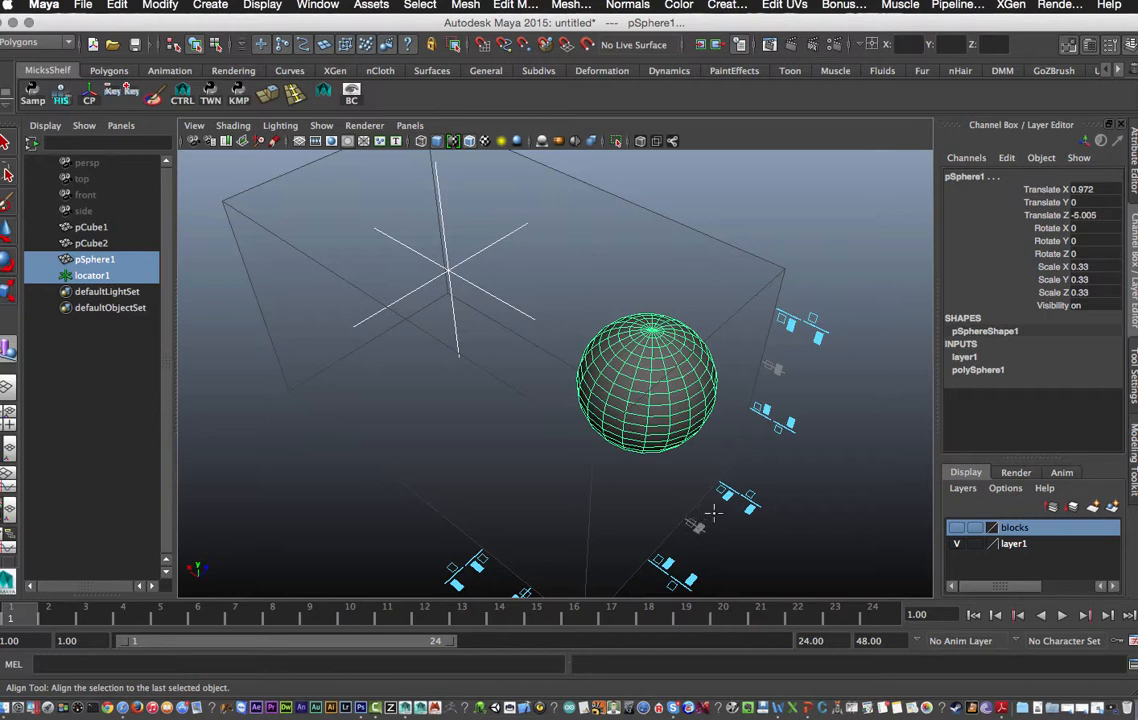
{"action": "left_click_drag", "start_coordinate": [713, 513], "coordinate": [660, 482], "text": "alt"}
{"action": "left_click", "coordinate": [502, 493]}
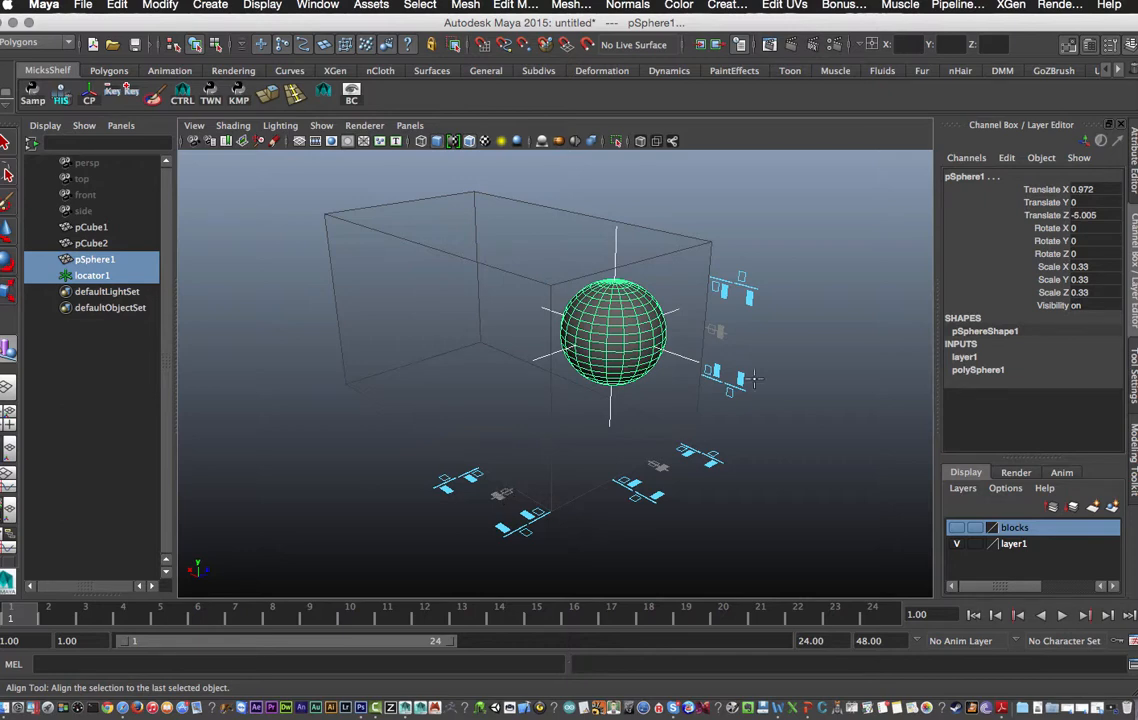
Undo the locator's centre alignments, return to the Move tool and clear the selection.
{"action": "left_click_drag", "start_coordinate": [644, 400], "coordinate": [675, 401], "text": "alt"}
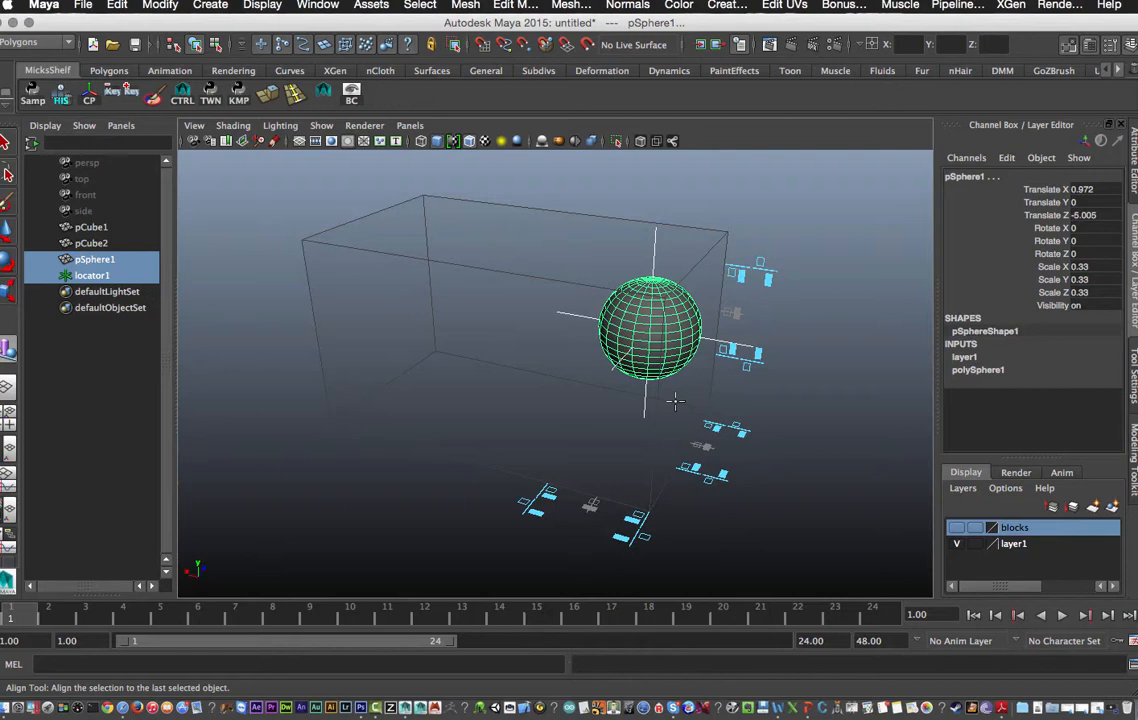
{"action": "key", "text": "z"}
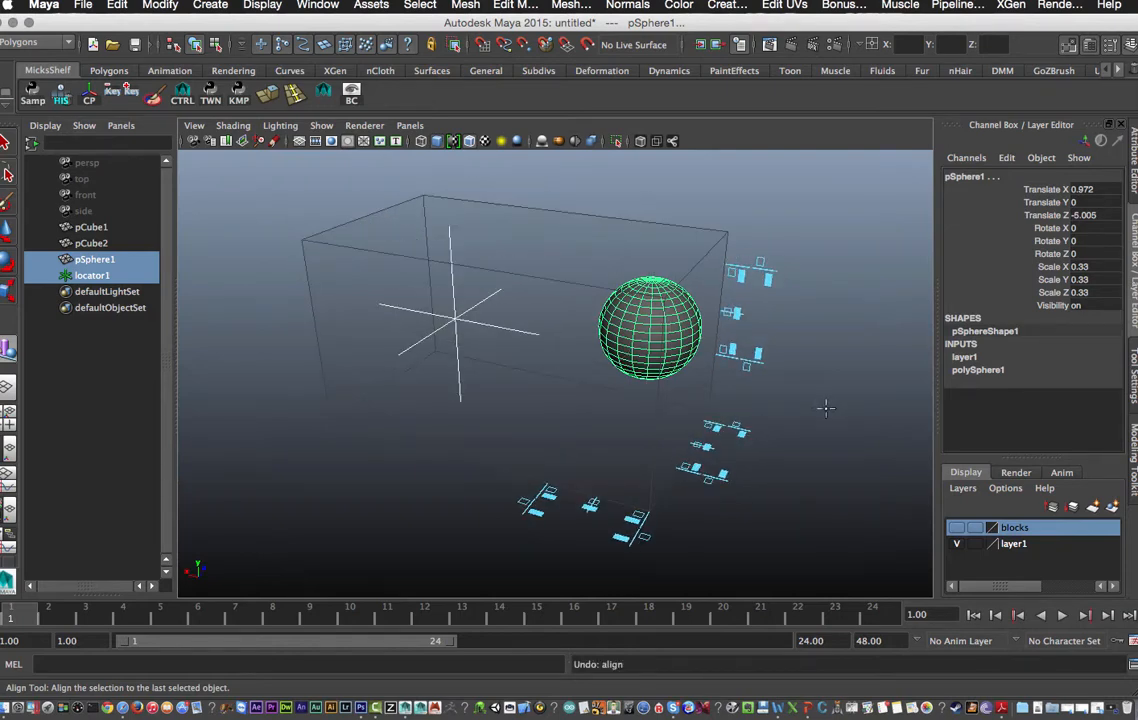
{"action": "key", "text": "w"}
{"action": "left_click", "coordinate": [839, 409]}
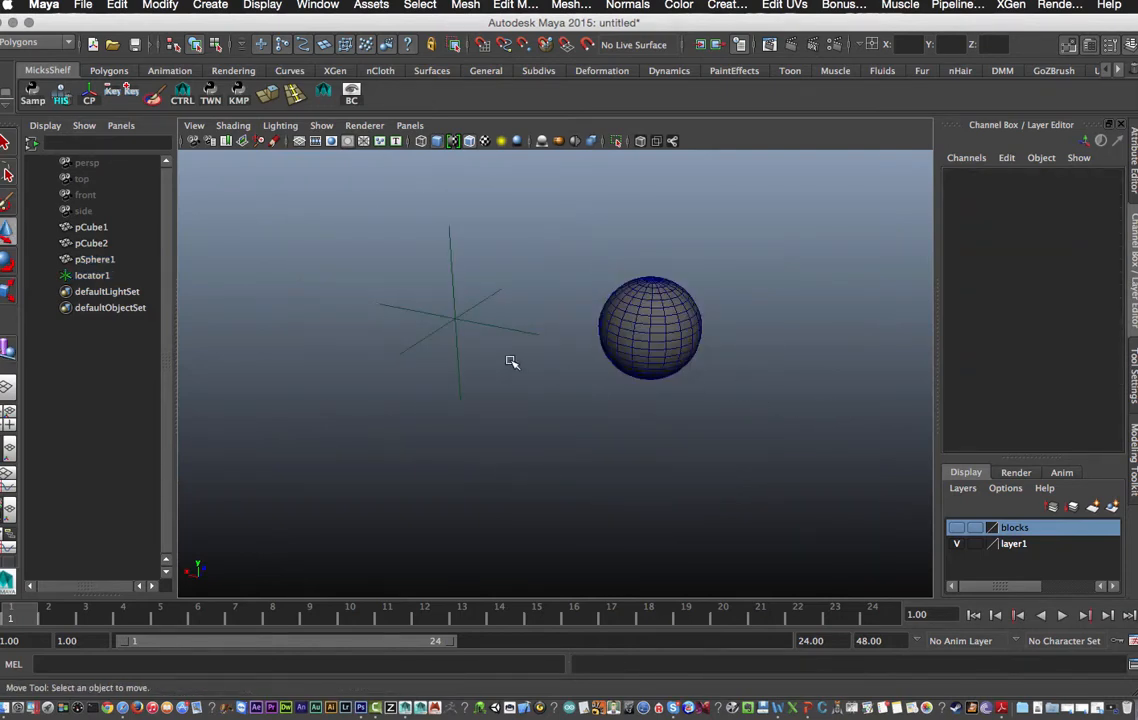
Parent the locator to the sphere.
{"action": "left_click", "coordinate": [455, 320]}
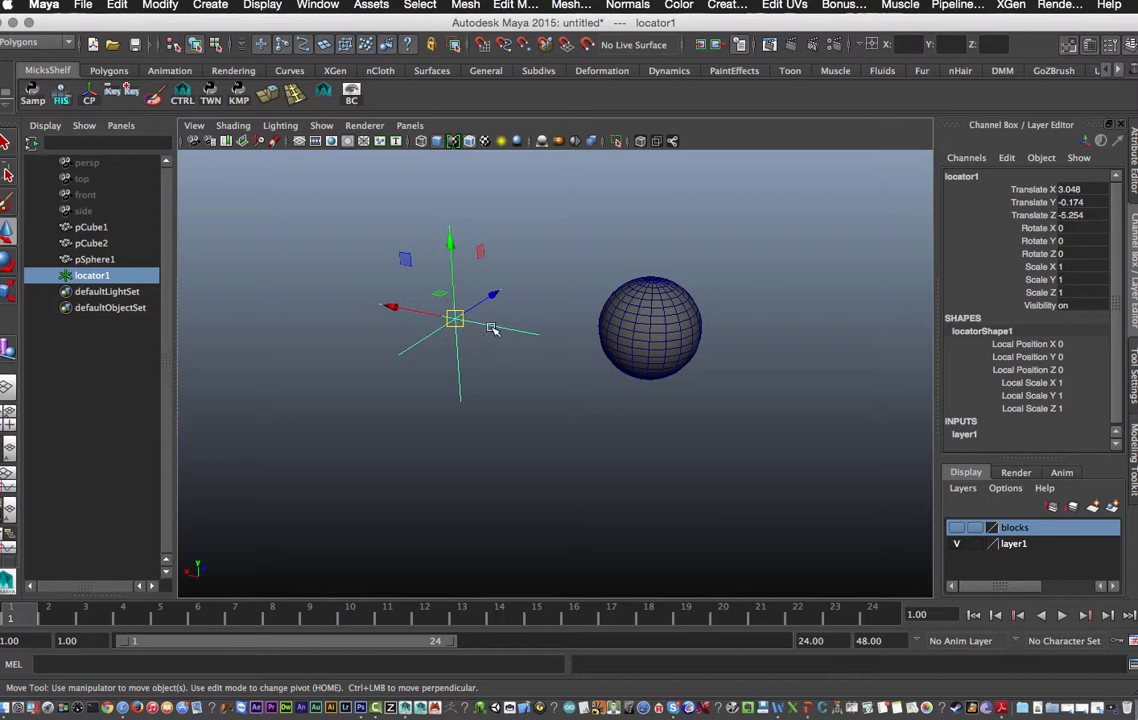
{"action": "left_click", "coordinate": [620, 310], "text": "shift"}
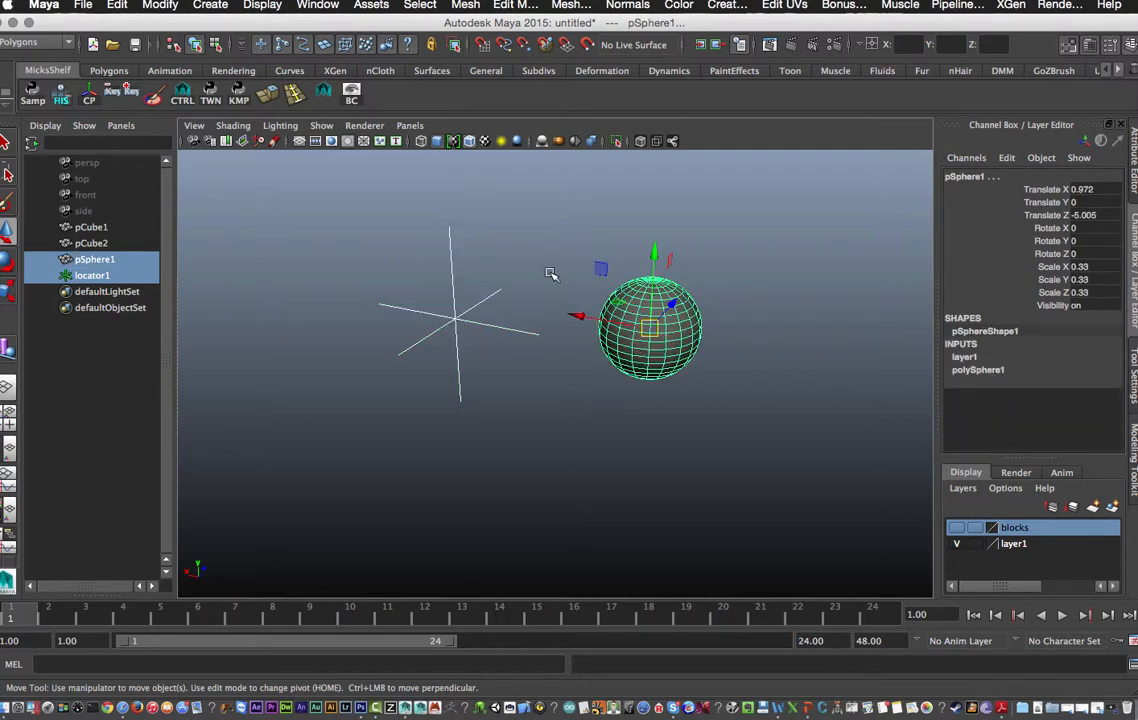
{"action": "key", "text": "p"}
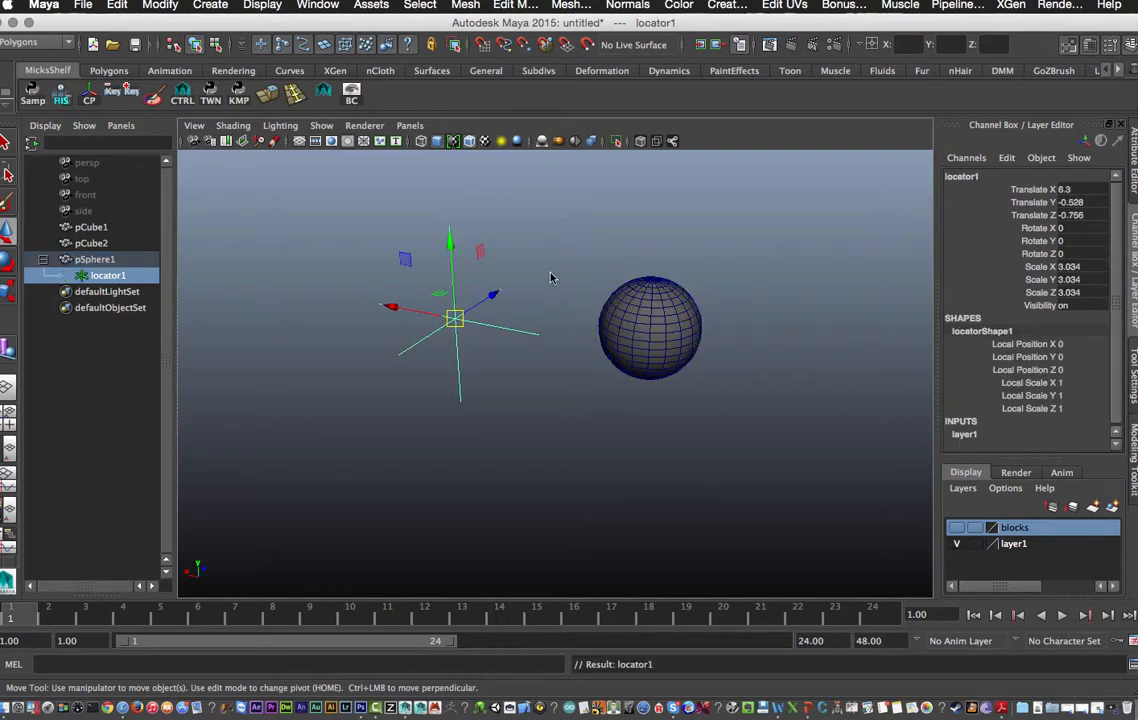
Set the parented locator's Translate X, Y and Z to 0 to centre it inside the sphere.
{"action": "left_click", "coordinate": [111, 280]}
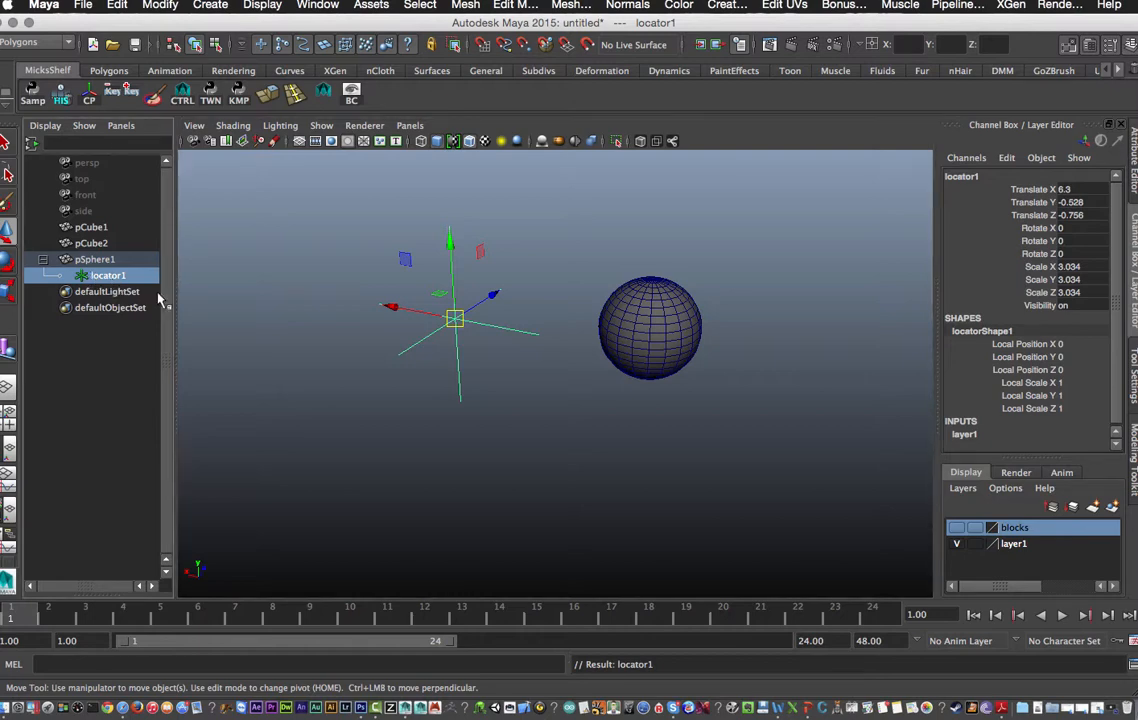
{"action": "left_click", "coordinate": [264, 313]}
{"action": "left_click", "coordinate": [110, 278]}
{"action": "left_click_drag", "start_coordinate": [1066, 189], "coordinate": [1072, 216]}
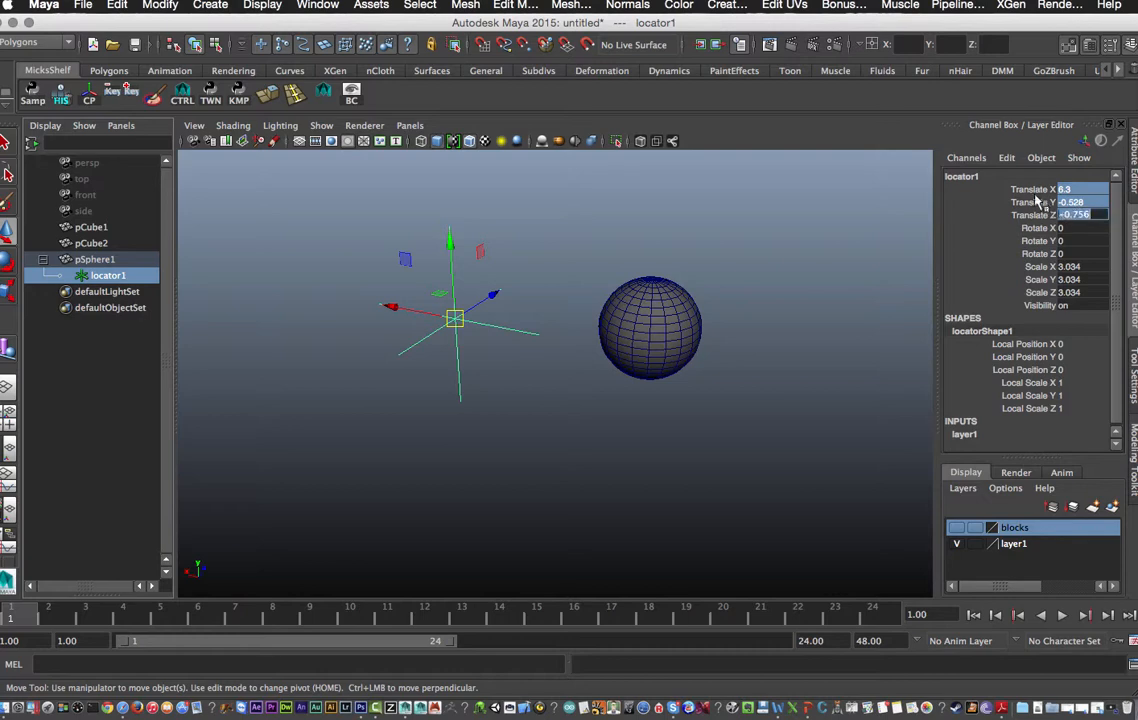
{"action": "type", "text": "0"}
{"action": "key", "text": "Return"}
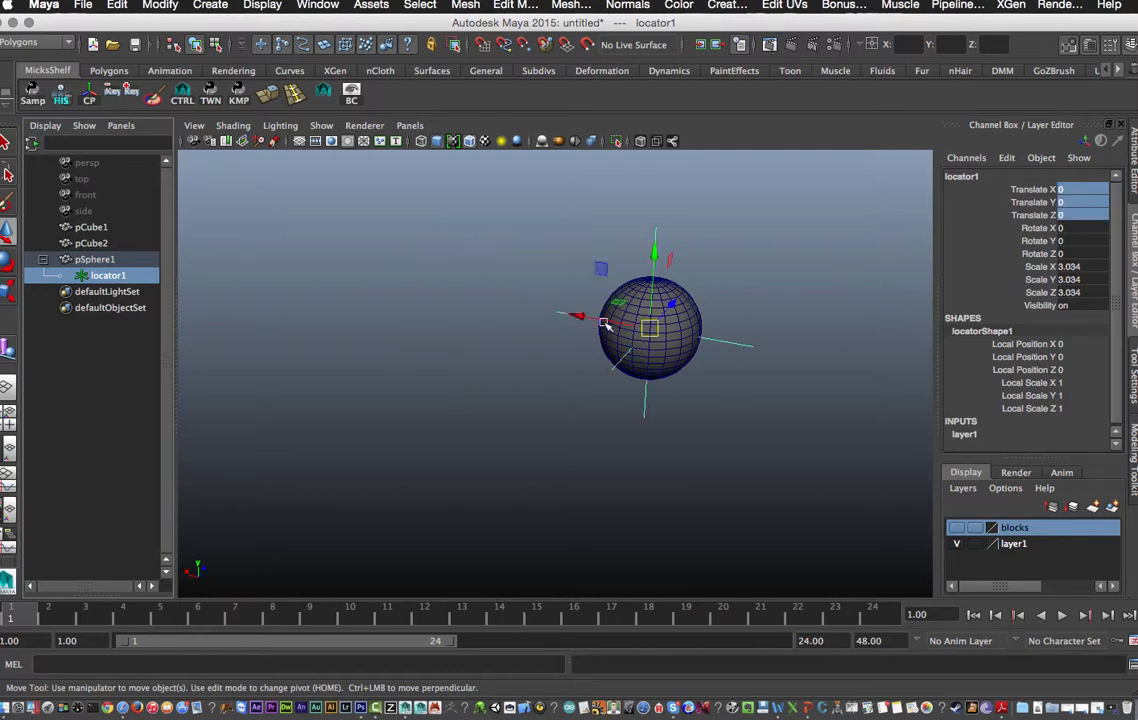
{"action": "mouse_move", "coordinate": [511, 432]}
{"action": "left_mouse_down", "text": "alt"}
{"action": "mouse_move", "coordinate": [399, 420]}
{"action": "mouse_move", "coordinate": [384, 396]}
{"action": "mouse_move", "coordinate": [493, 403]}
{"action": "mouse_move", "coordinate": [577, 427]}
{"action": "mouse_move", "coordinate": [495, 420]}
{"action": "left_mouse_up", "text": "alt"}
{"action": "right_click_drag", "start_coordinate": [495, 420], "coordinate": [556, 466], "text": "alt"}
{"action": "left_click_drag", "start_coordinate": [556, 466], "coordinate": [438, 447], "text": "alt"}
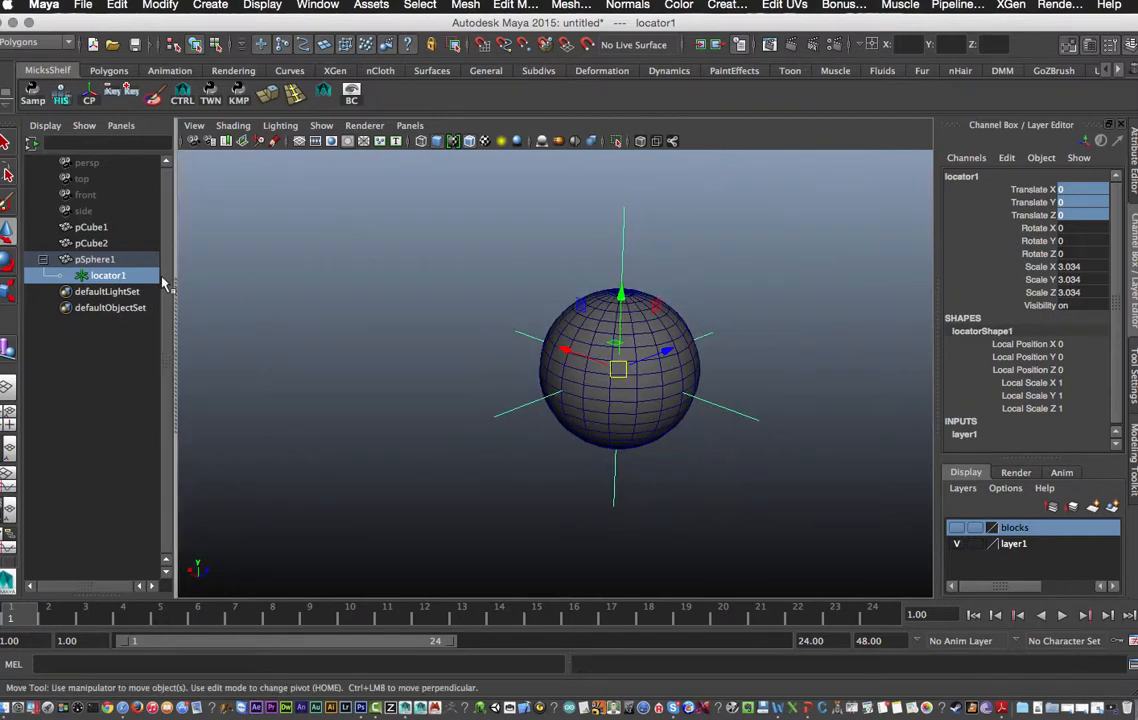
Unparent the locator from the sphere and clear the selection.
{"action": "left_click", "coordinate": [110, 261]}
{"action": "left_click", "coordinate": [112, 277]}
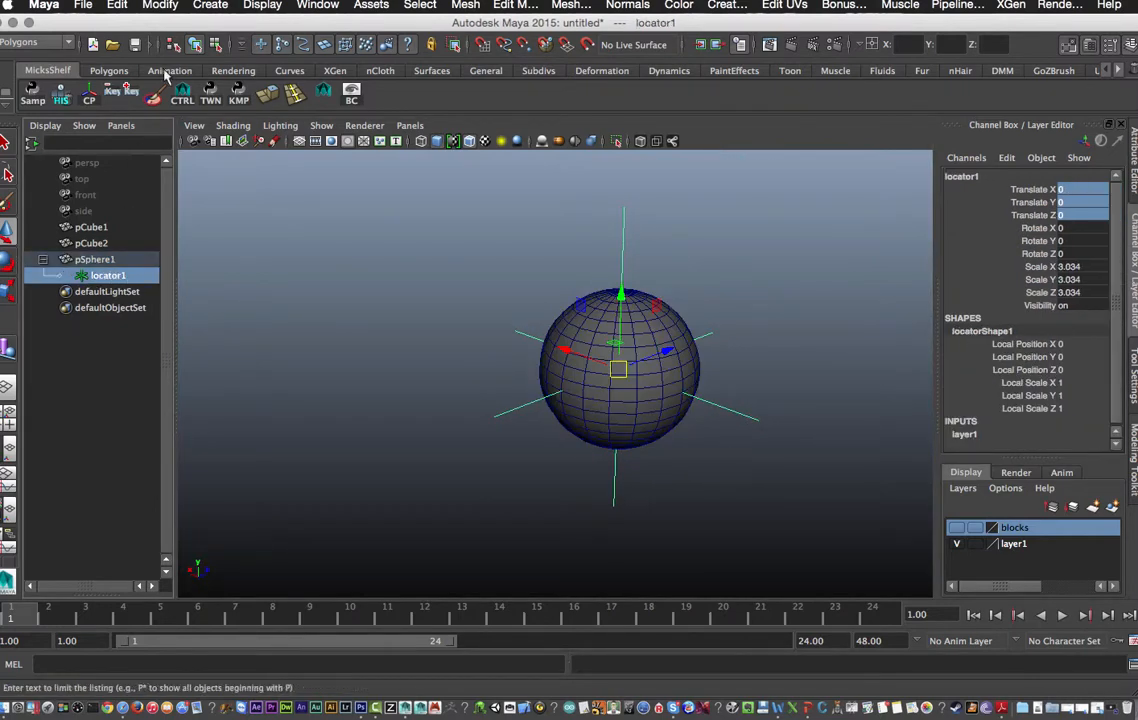
{"action": "left_click", "coordinate": [114, 6]}
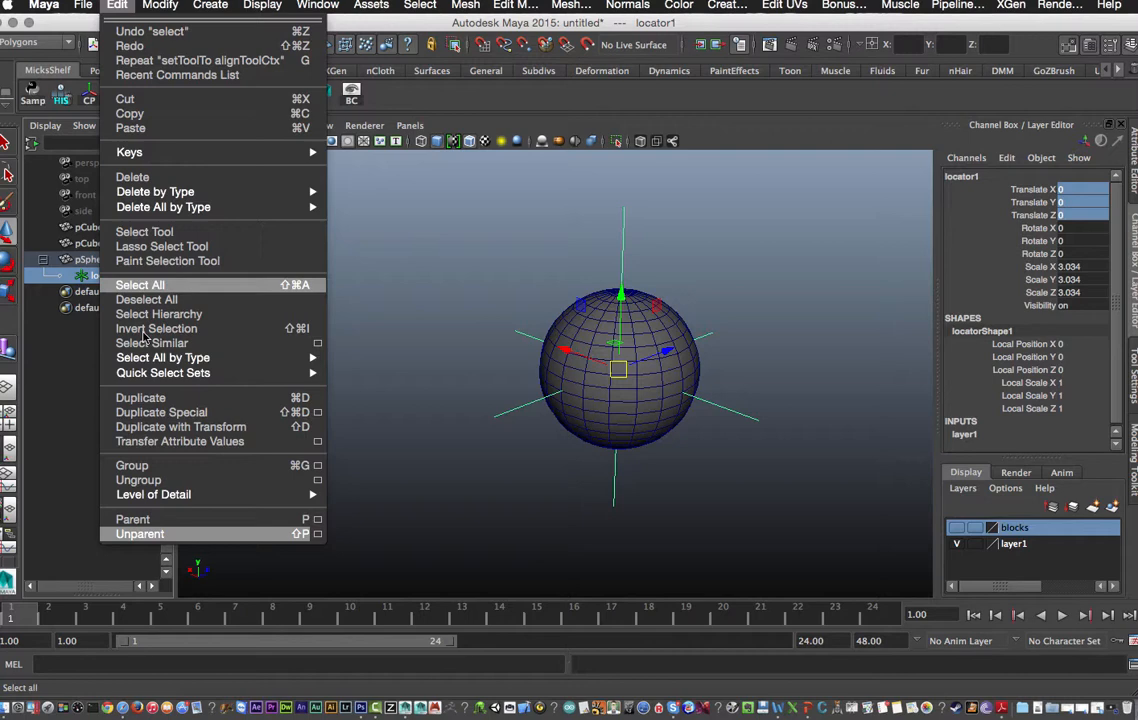
{"action": "left_click", "coordinate": [140, 534]}
{"action": "left_click", "coordinate": [534, 437]}
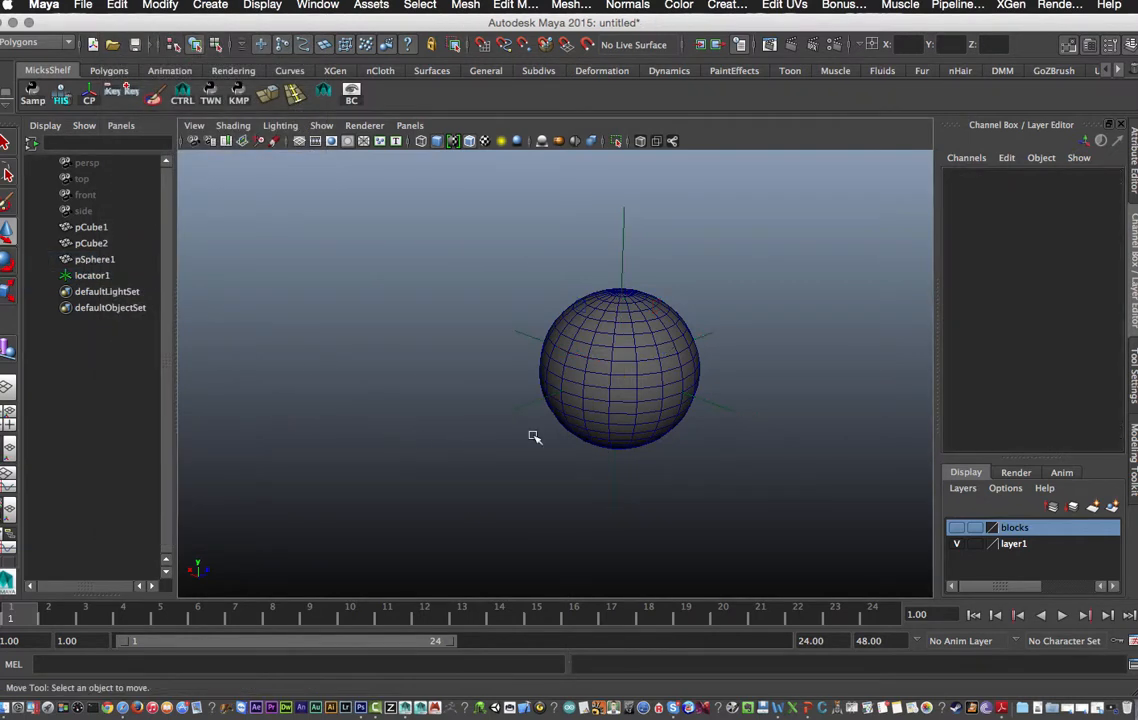
Select only the locator and activate the Align Tool.
{"action": "left_click", "coordinate": [521, 408]}
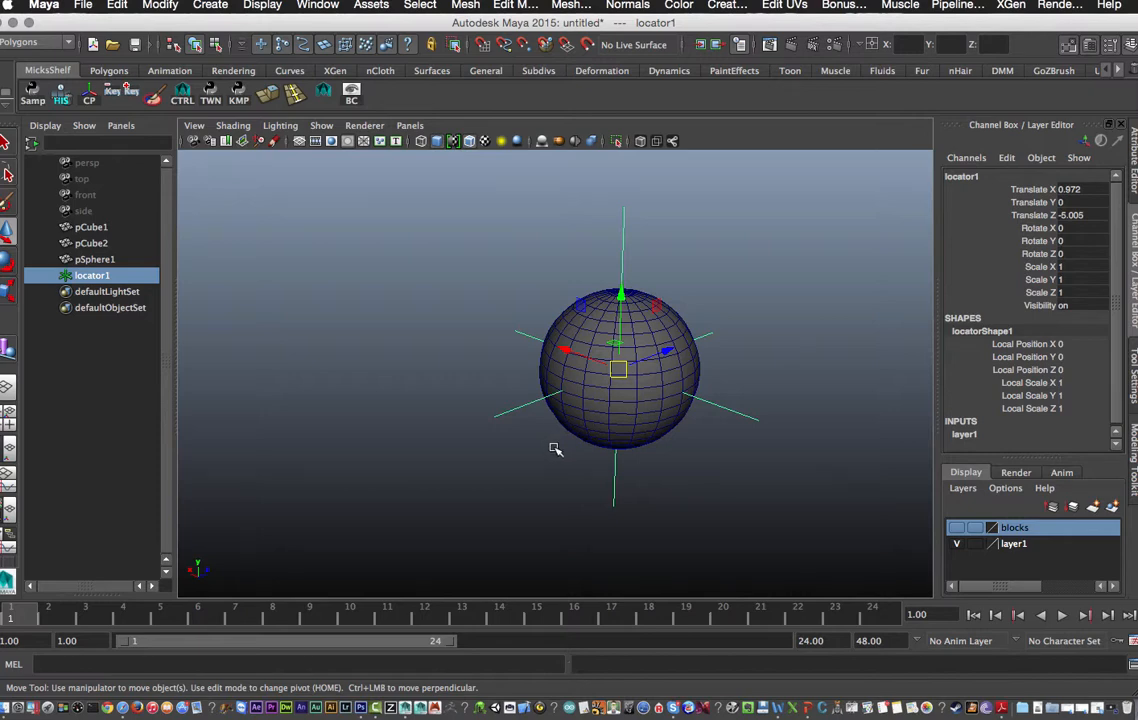
{"action": "middle_click_drag", "start_coordinate": [555, 449], "coordinate": [506, 439], "text": "alt"}
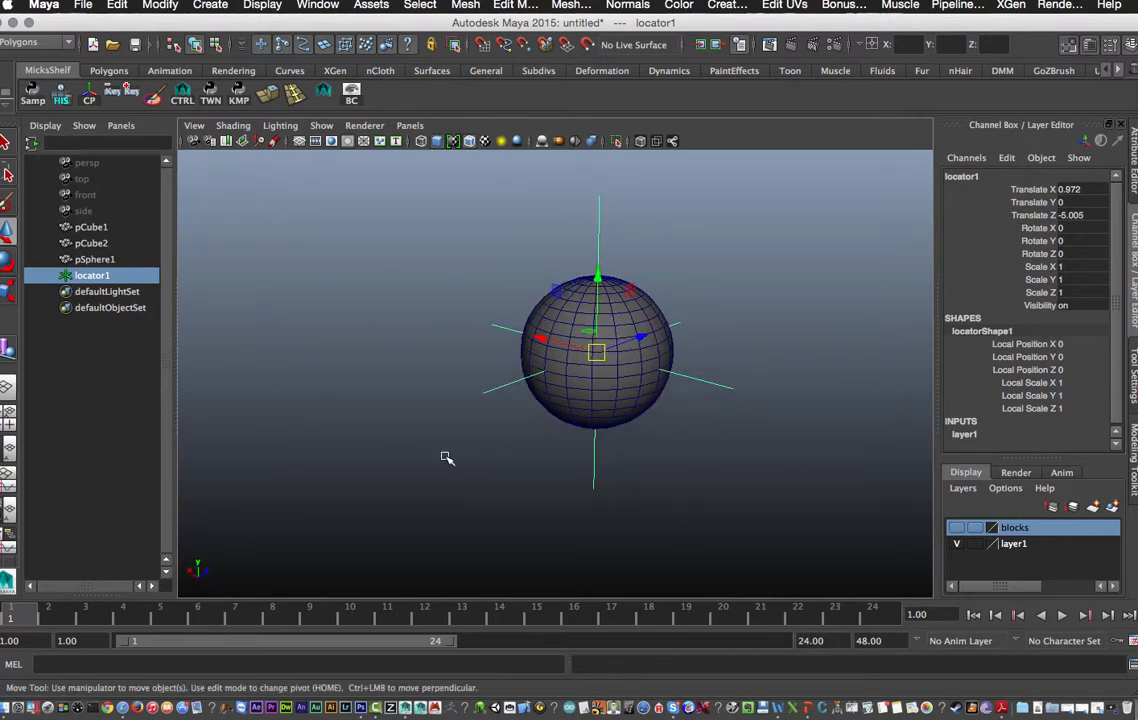
{"action": "left_click", "coordinate": [158, 6]}
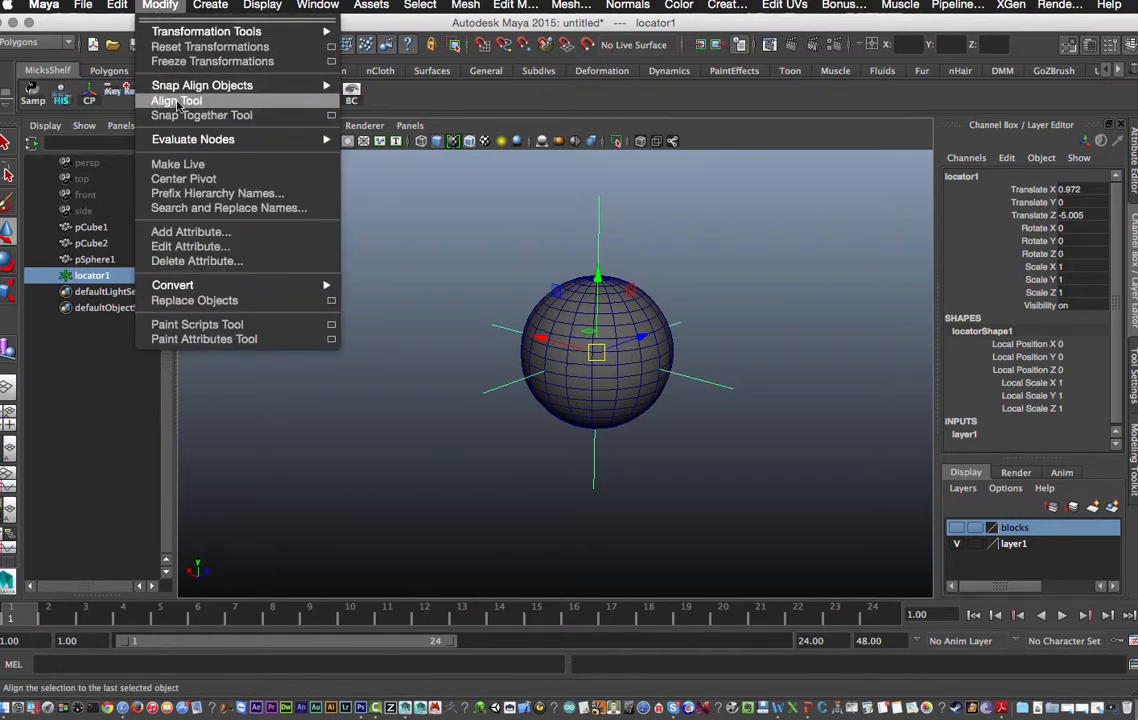
{"action": "left_click", "coordinate": [177, 102]}
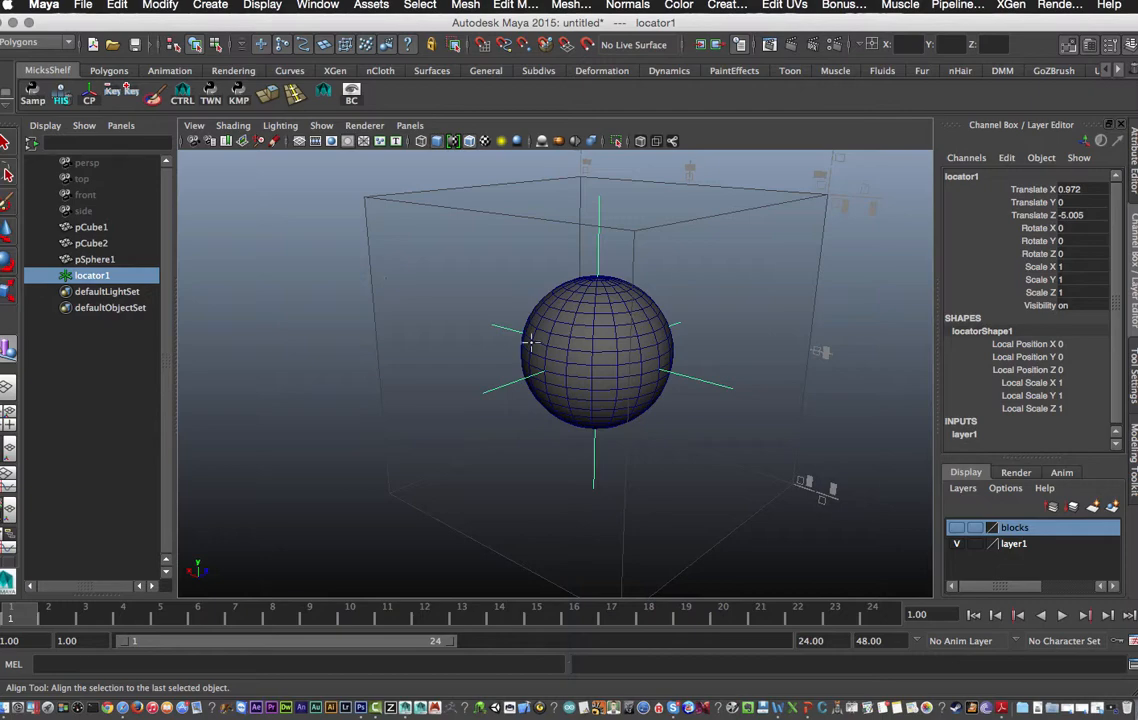